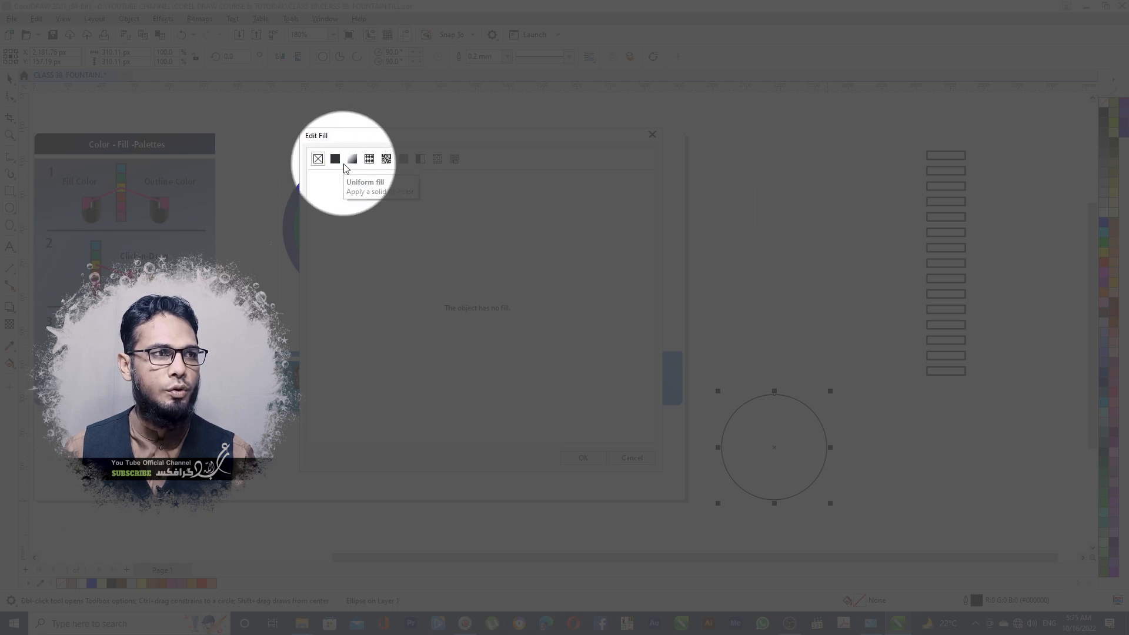
Give the circle a uniform fill and choose dark red #912727 in the color viewer.
click(336, 162)
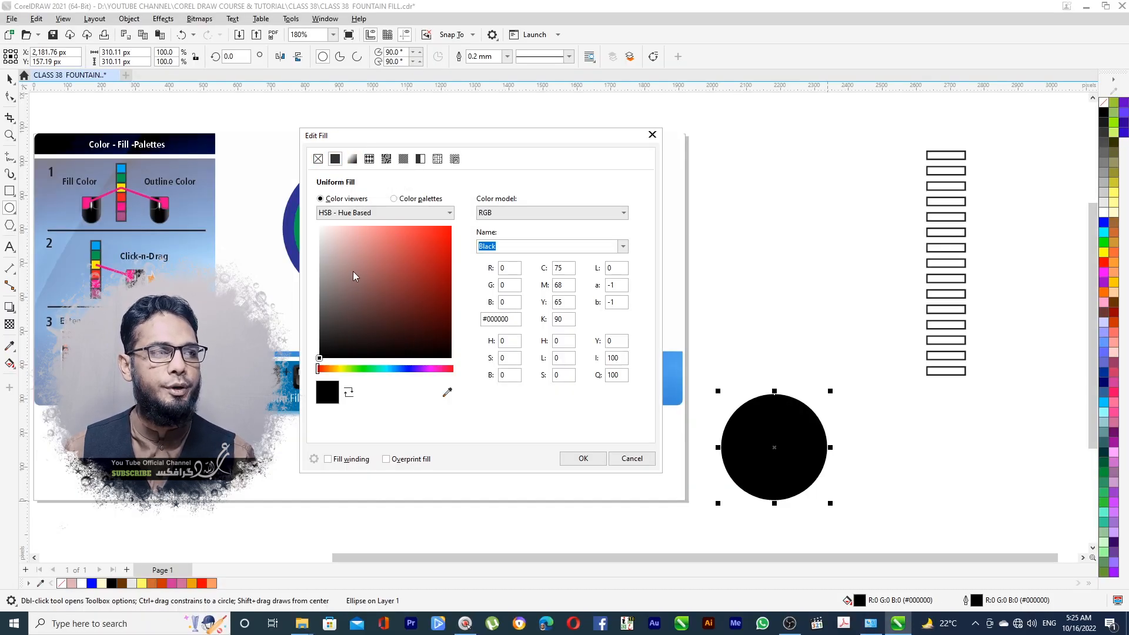
mouse_move(372, 273)
mouse_down()
mouse_move(397, 256)
mouse_move(411, 269)
mouse_move(369, 268)
mouse_up()
mouse_move(378, 308)
mouse_down()
mouse_move(376, 317)
mouse_move(404, 274)
mouse_move(386, 311)
mouse_move(348, 320)
mouse_move(396, 294)
mouse_up()
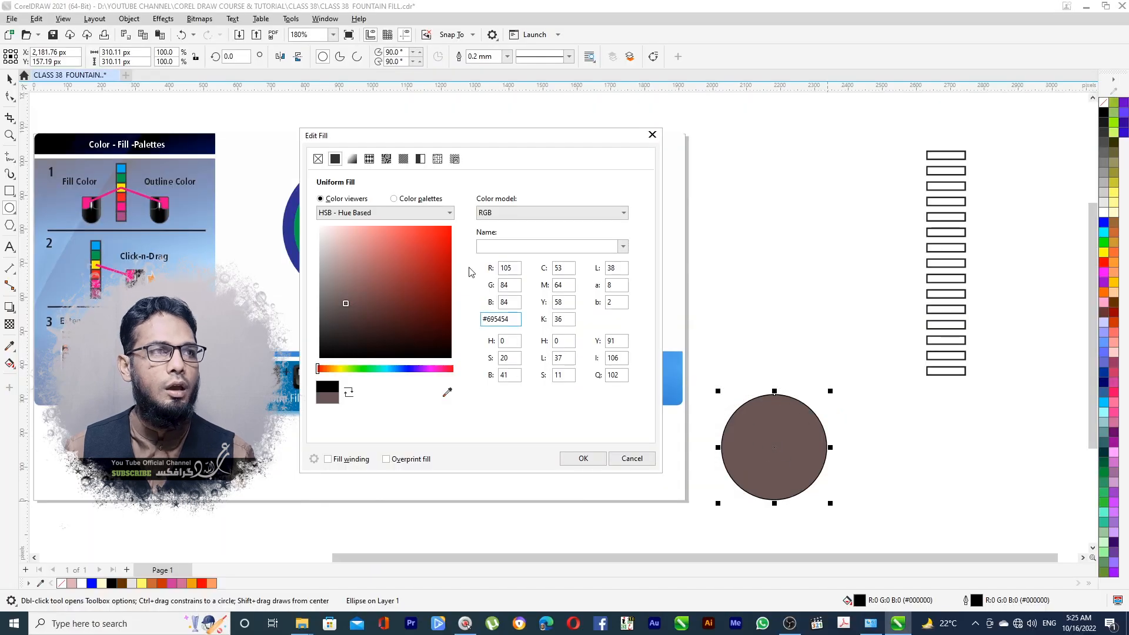
mouse_move(412, 267)
mouse_down()
mouse_move(387, 262)
mouse_move(427, 263)
mouse_move(406, 313)
mouse_move(427, 266)
mouse_move(432, 315)
mouse_move(338, 320)
mouse_move(356, 249)
mouse_move(406, 250)
mouse_move(416, 283)
mouse_up()
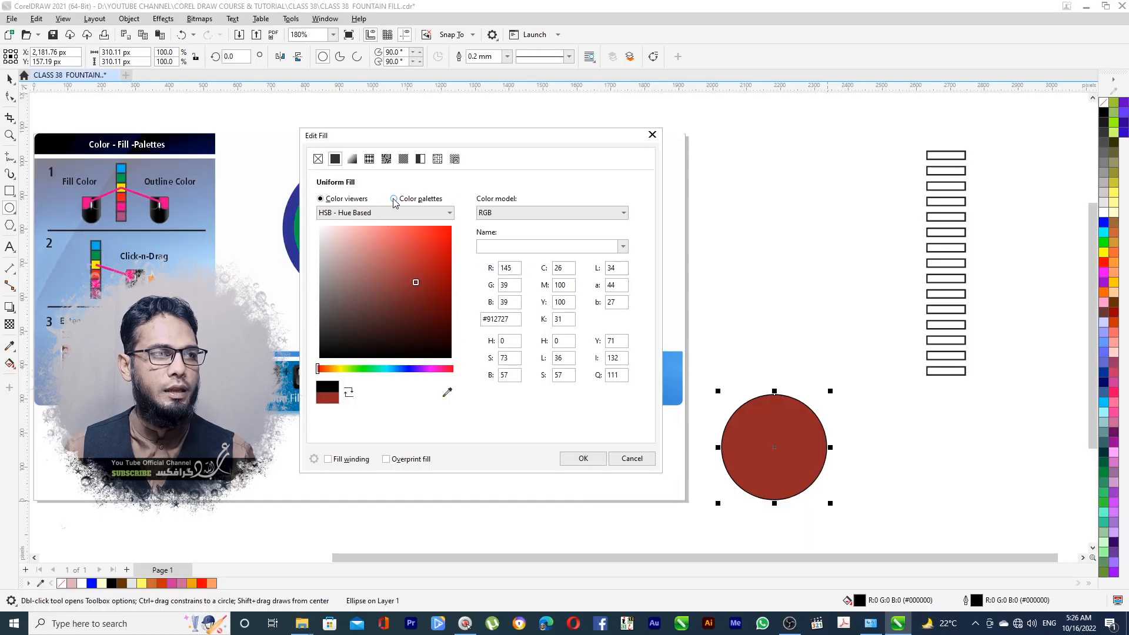
Try several RGB Palette swatches as the circle's fill, including Dark Brown and Mint Green.
click(393, 199)
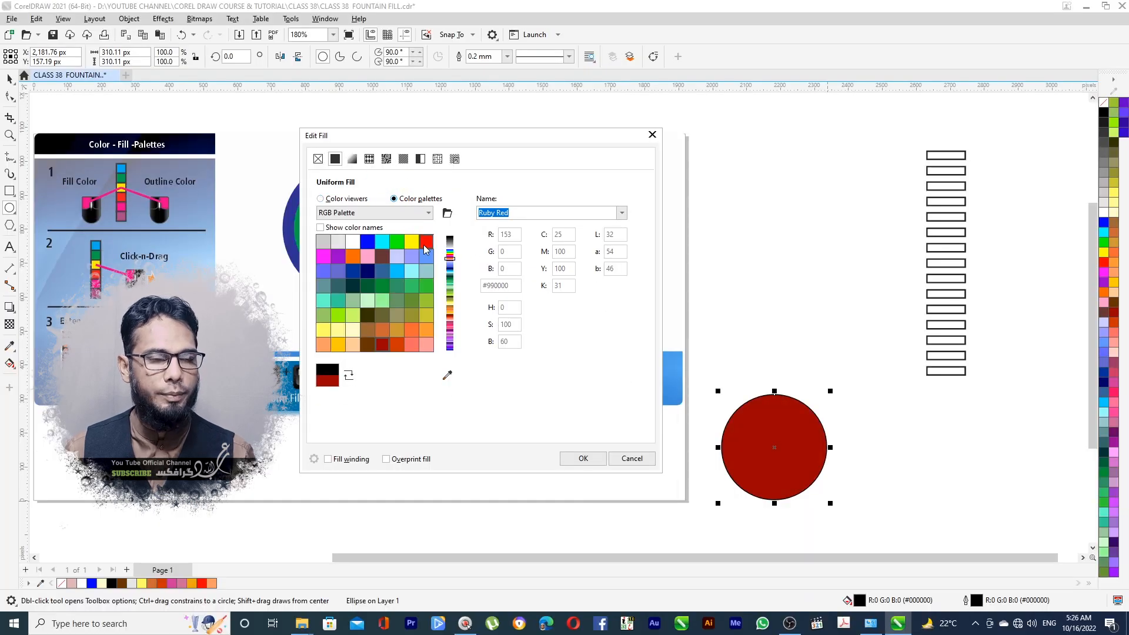
click(381, 257)
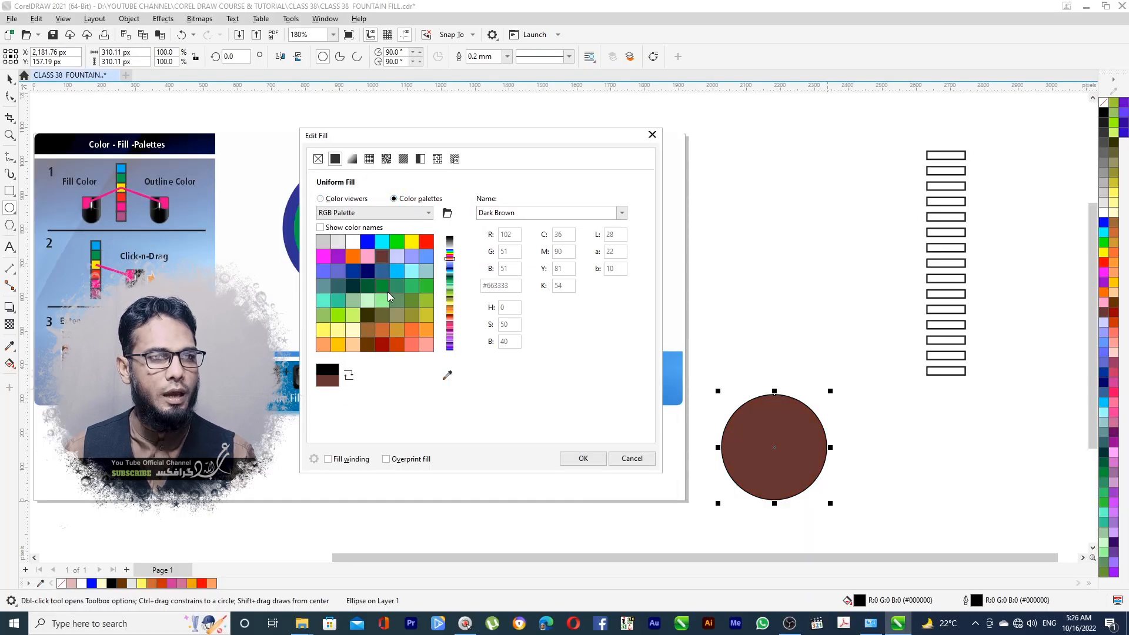
click(385, 288)
click(368, 330)
click(325, 329)
click(344, 287)
click(381, 300)
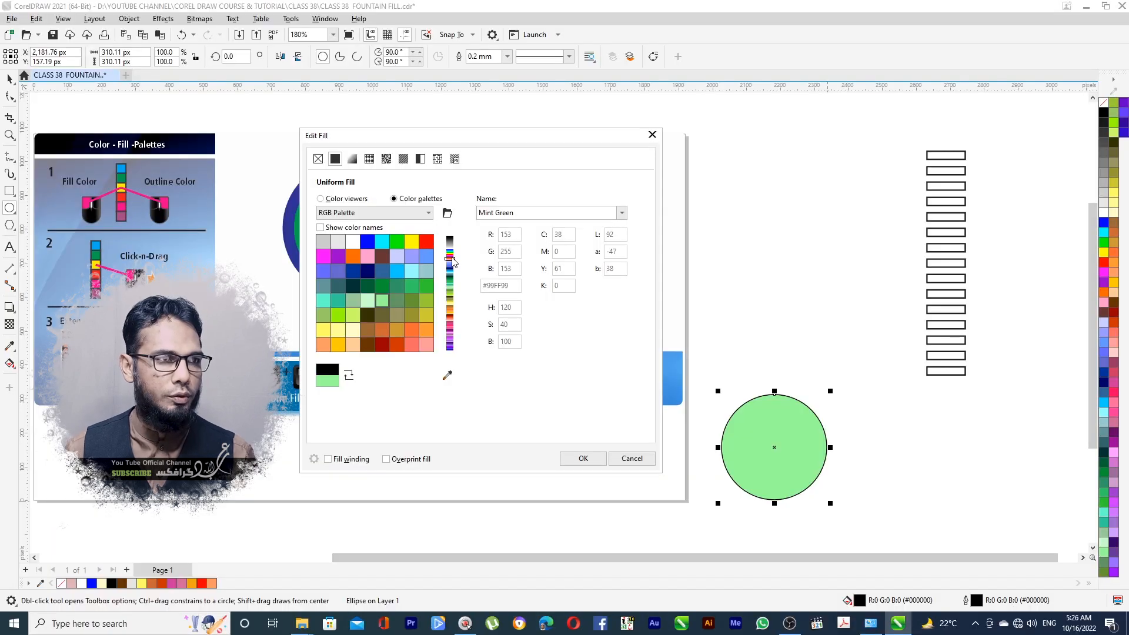
mouse_move(452, 263)
mouse_down()
mouse_move(451, 347)
mouse_move(450, 261)
mouse_move(446, 329)
mouse_move(442, 266)
mouse_up()
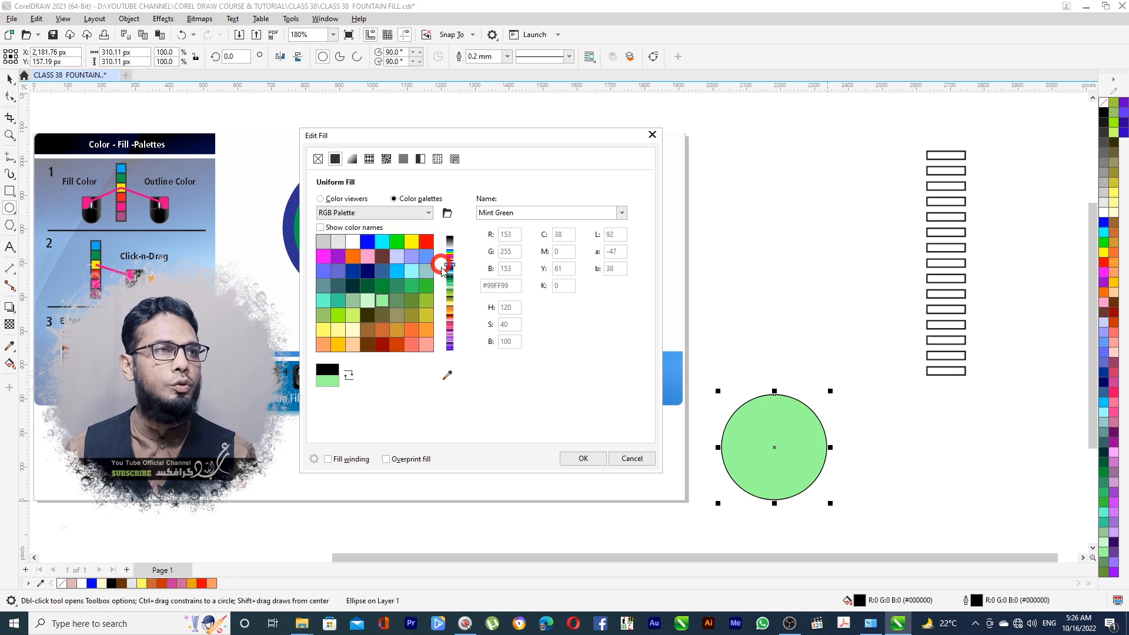
Return to the hue-based color viewer and choose dark green #25572E for the circle.
click(341, 200)
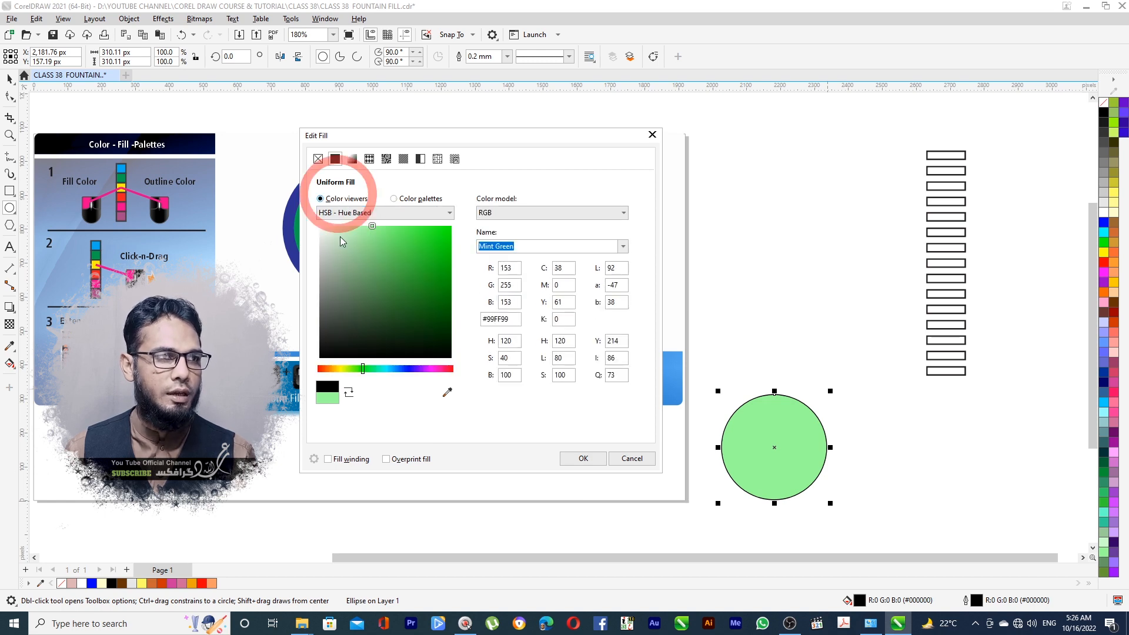
click(408, 274)
click(397, 313)
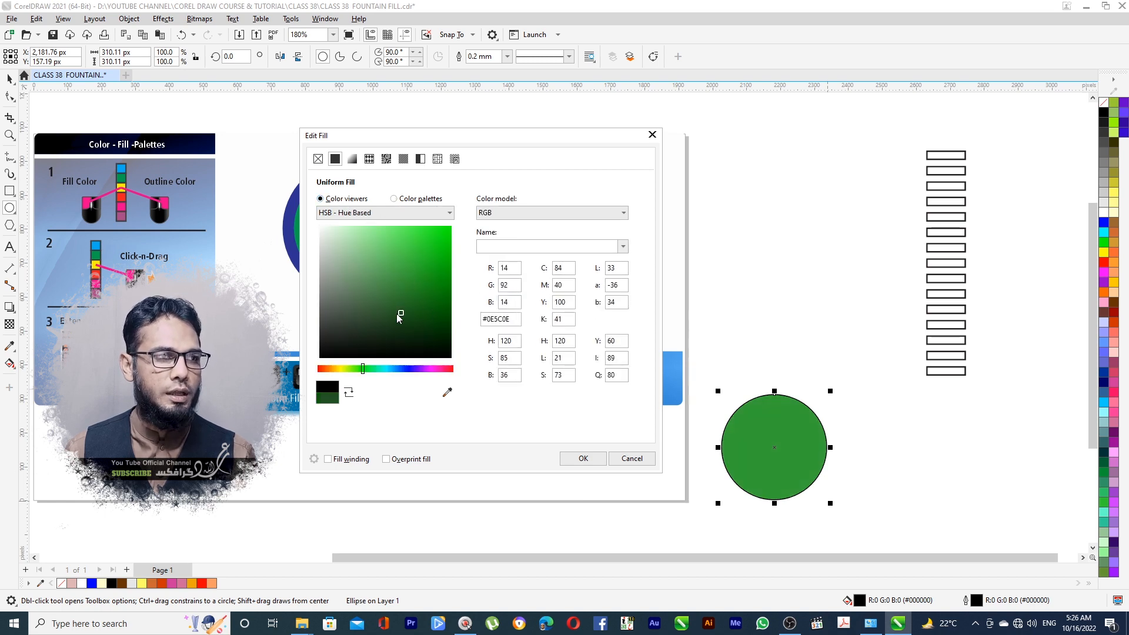
click(367, 369)
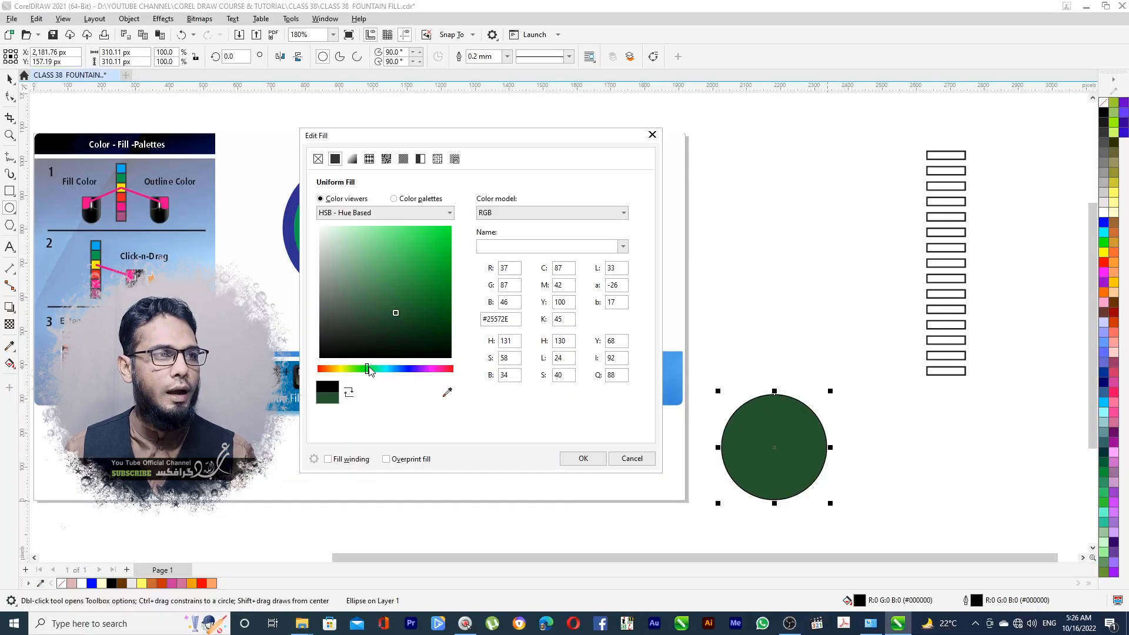
Shift the hue to purple, choose shade #6A3B87 for the circle and select its hex code.
drag(369, 369, 422, 372)
mouse_move(403, 284)
mouse_down()
mouse_move(411, 262)
mouse_move(394, 290)
mouse_move(408, 315)
mouse_up()
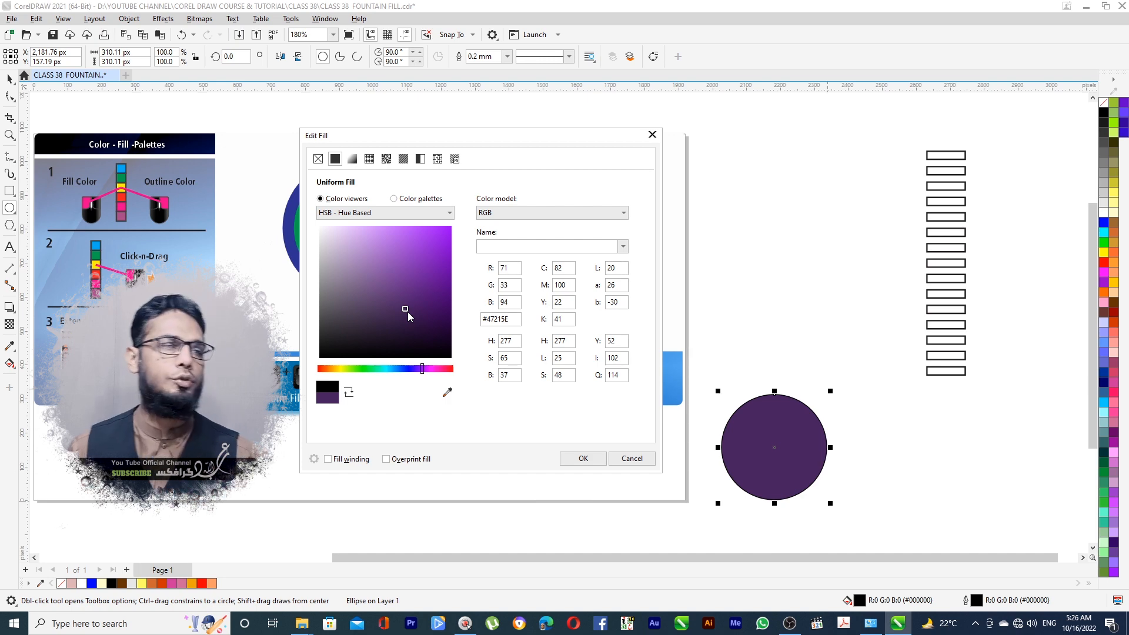
mouse_move(389, 241)
mouse_down()
mouse_move(342, 241)
mouse_move(393, 288)
mouse_up()
click(508, 320)
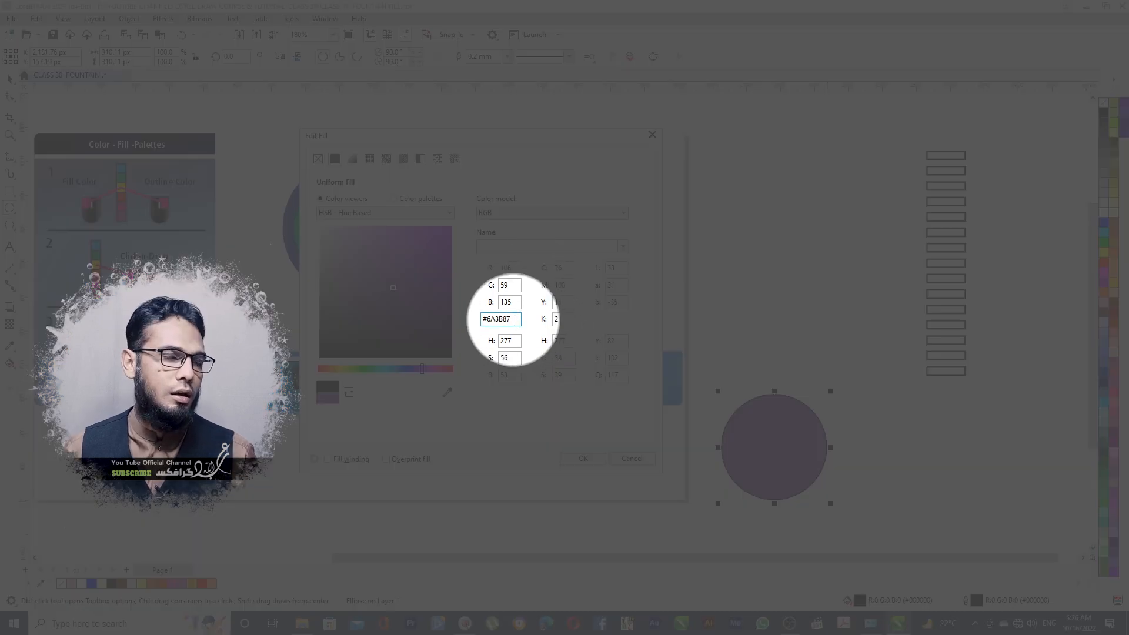
drag(511, 321, 475, 318)
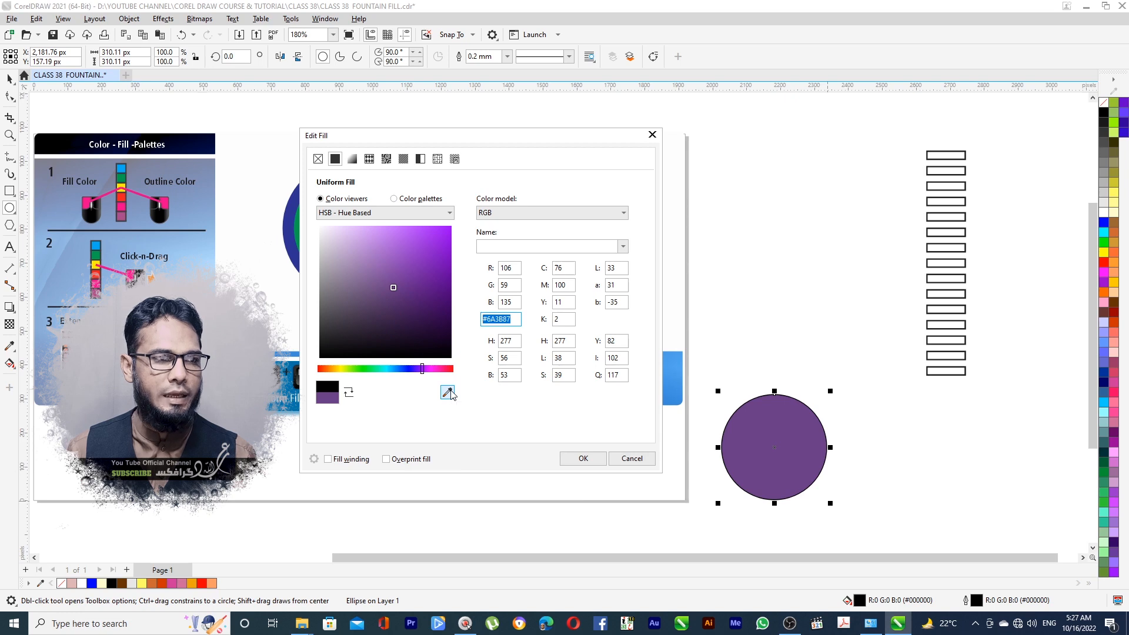
Sample fill colors from the page artwork with the eyedropper, first light blue #90A4D3, then darker blue #205EA9.
click(450, 394)
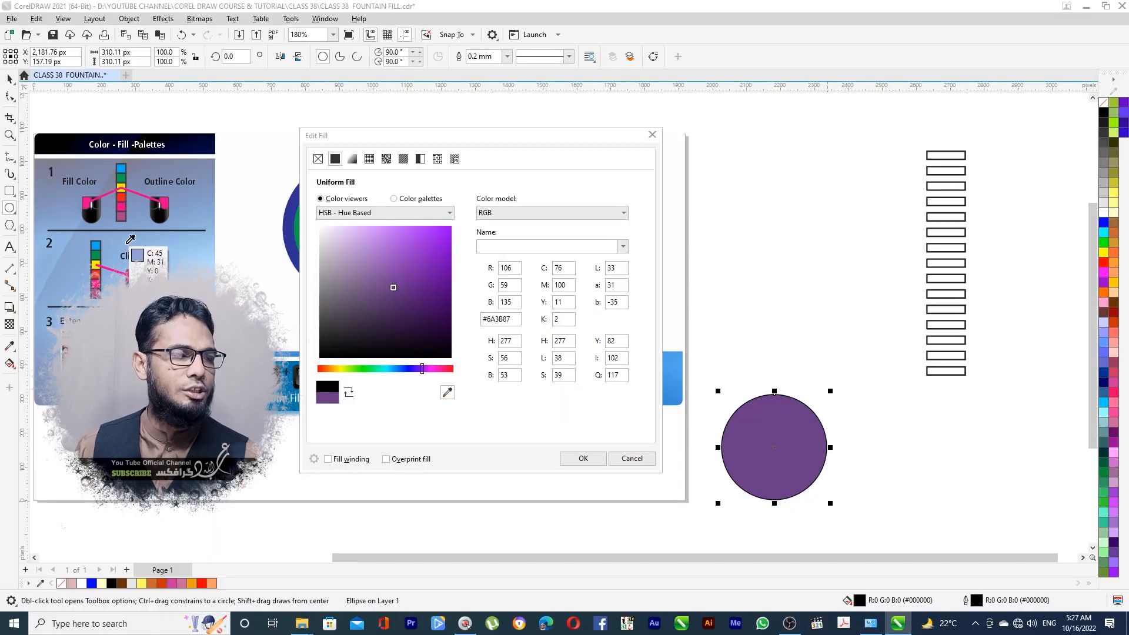
click(127, 242)
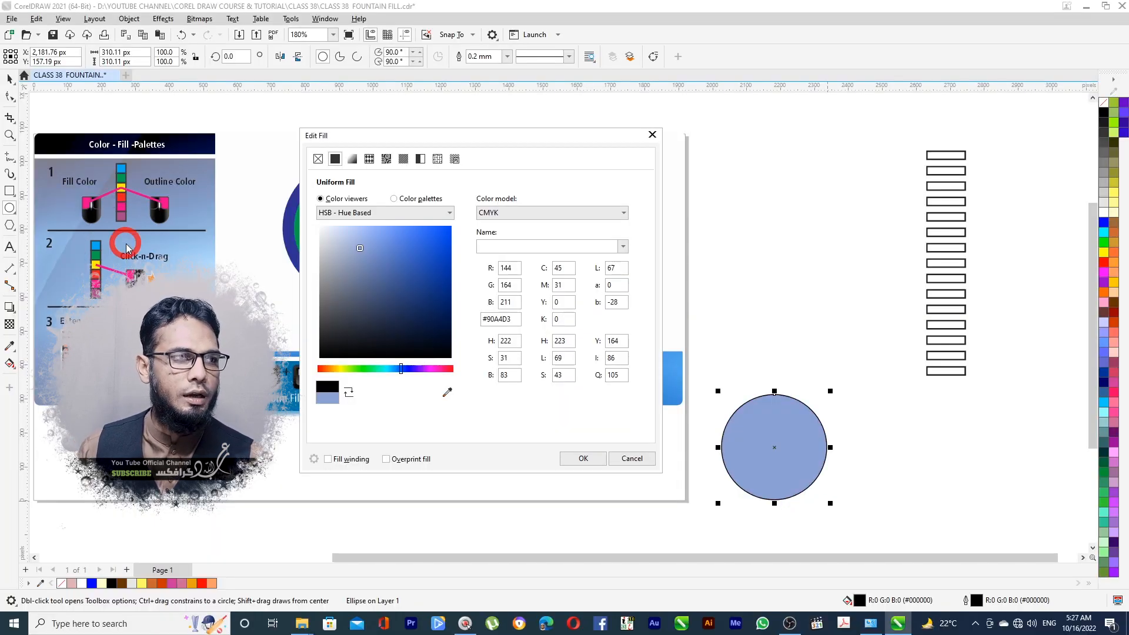
click(447, 393)
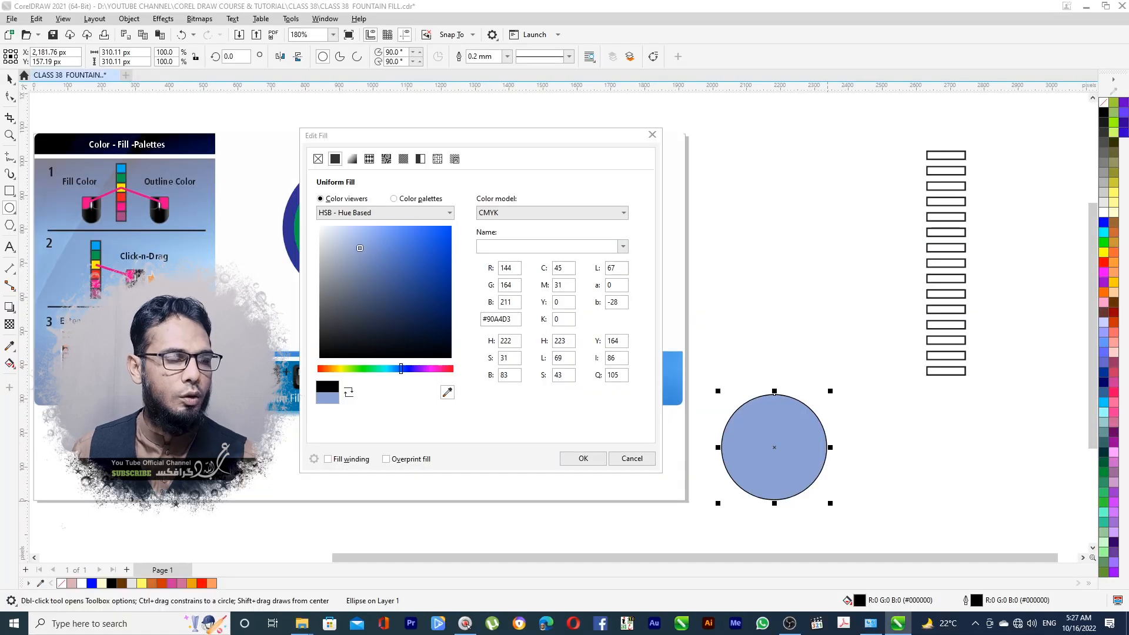
click(280, 385)
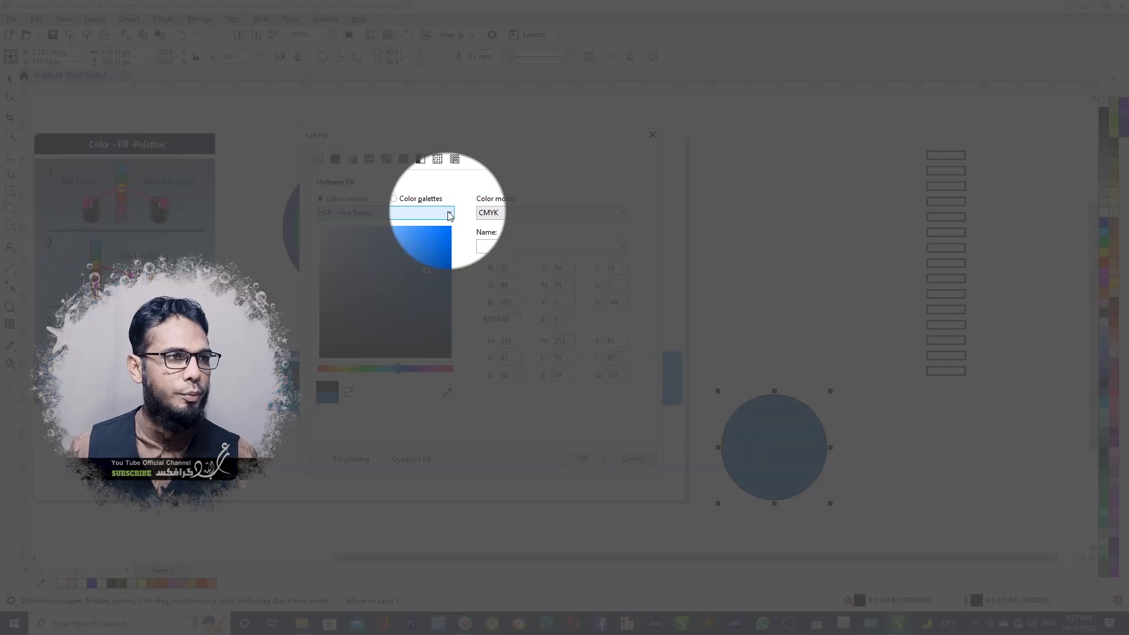
Preview the wheel-based and brightness-based HSB viewers, return to HSB - Hue Based, and look through the available color models.
click(450, 214)
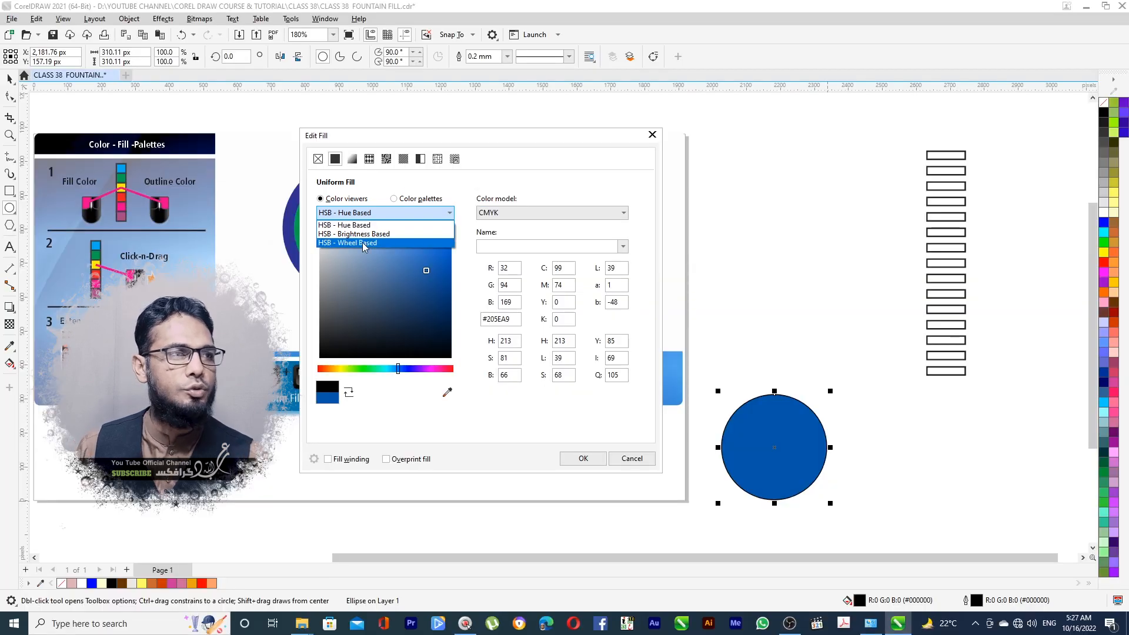
click(364, 244)
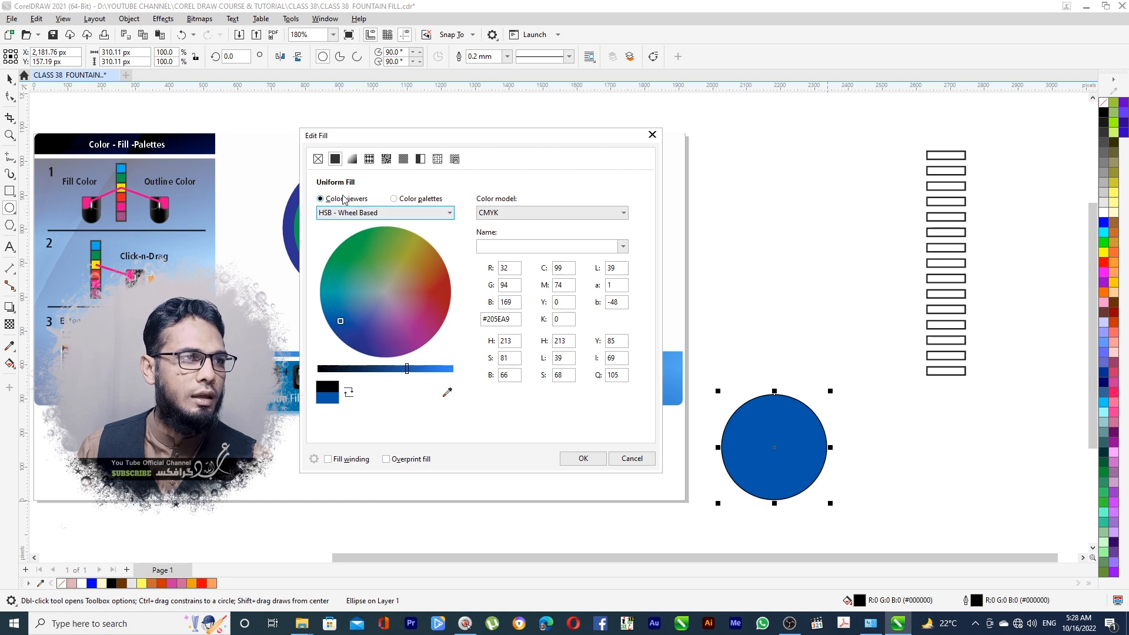
click(361, 215)
click(355, 239)
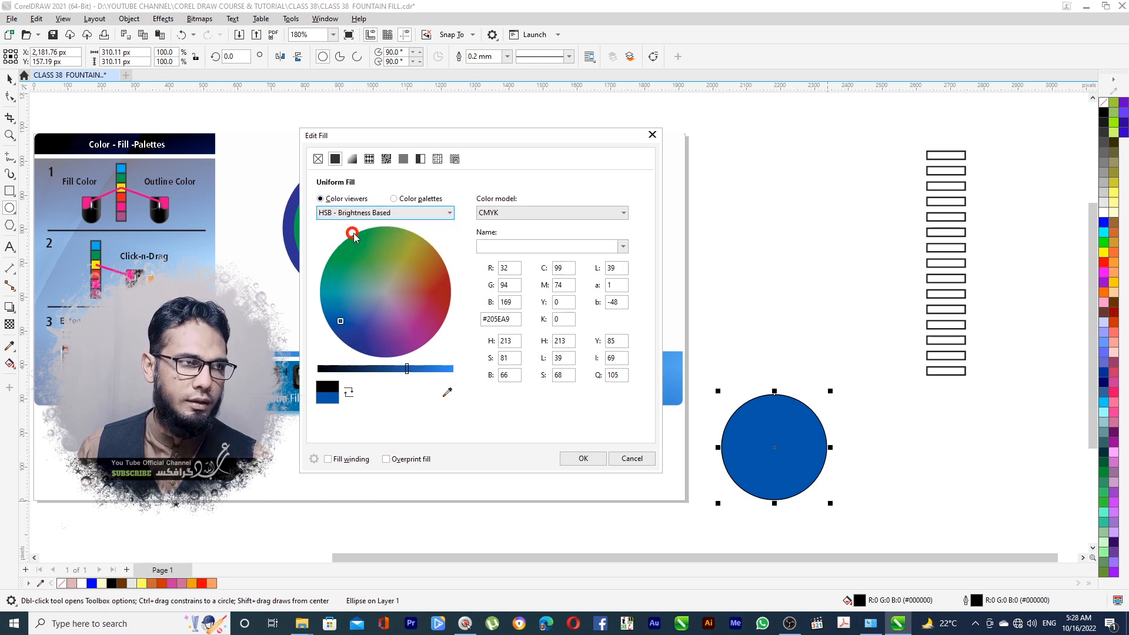
click(358, 201)
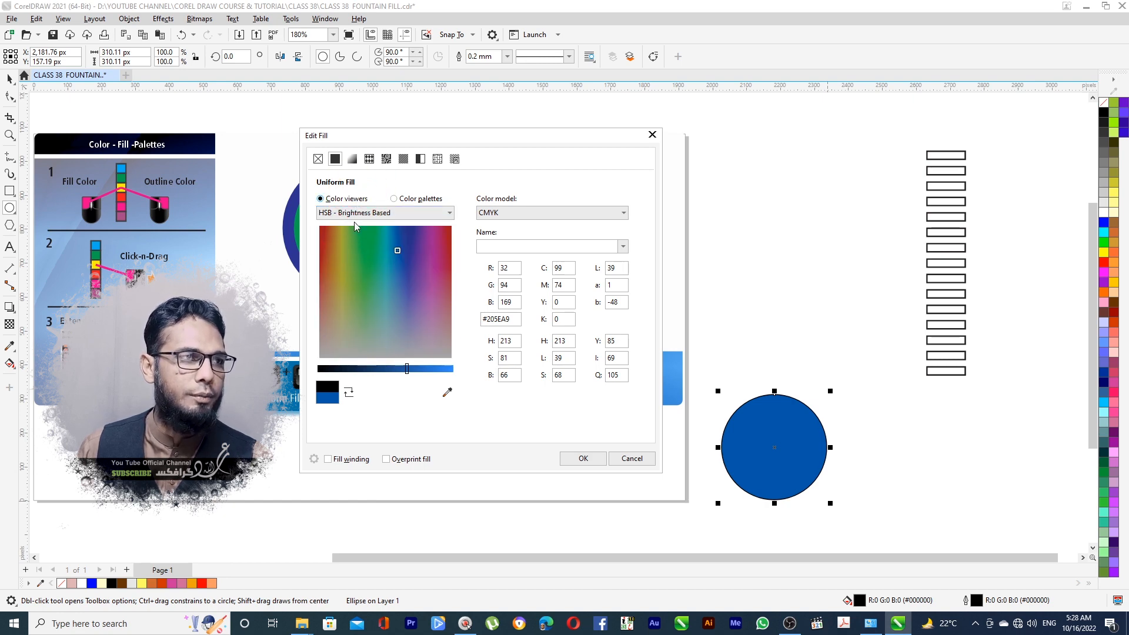
click(354, 217)
click(354, 223)
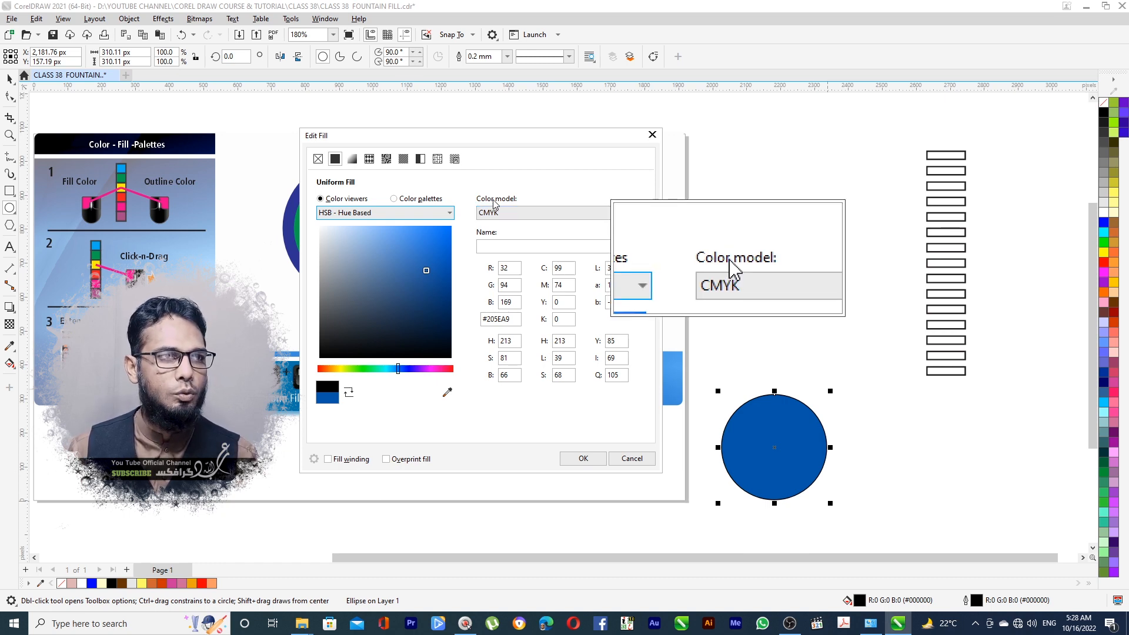
click(622, 216)
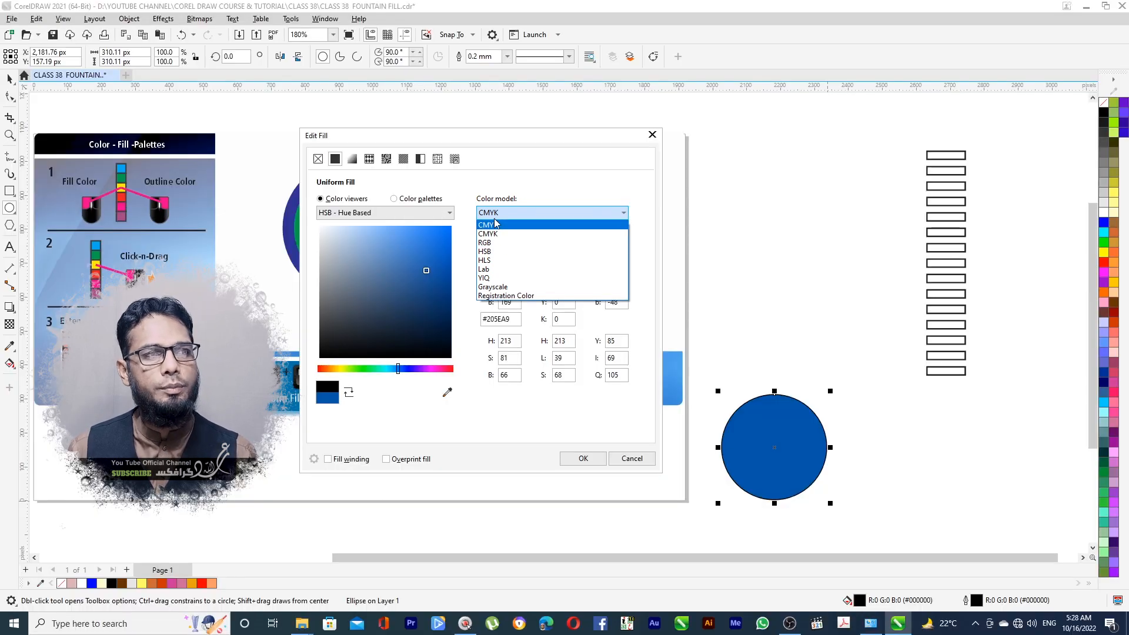
click(505, 170)
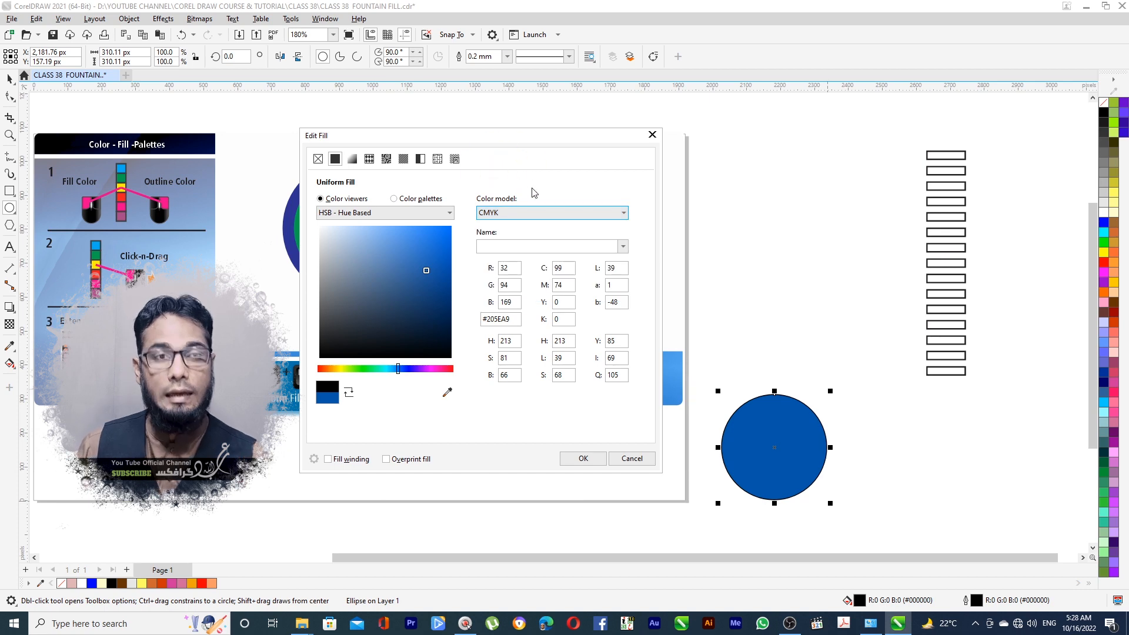
Try the vector pattern, bitmap pattern, hatch, two-color pattern, texture and PostScript fill types on the circle.
click(369, 164)
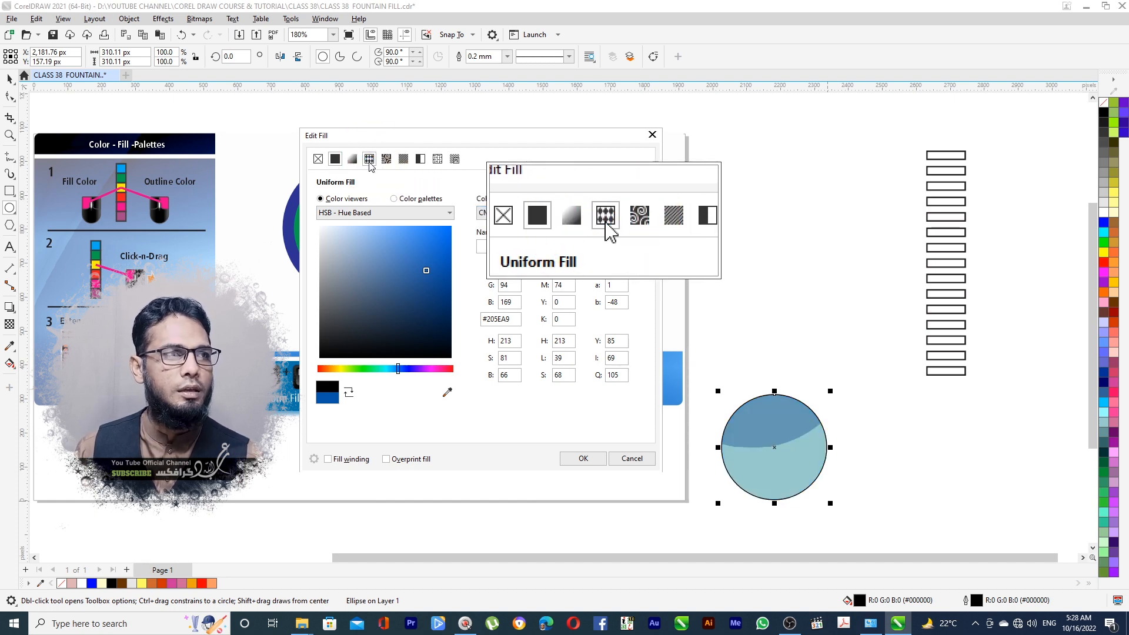
click(387, 161)
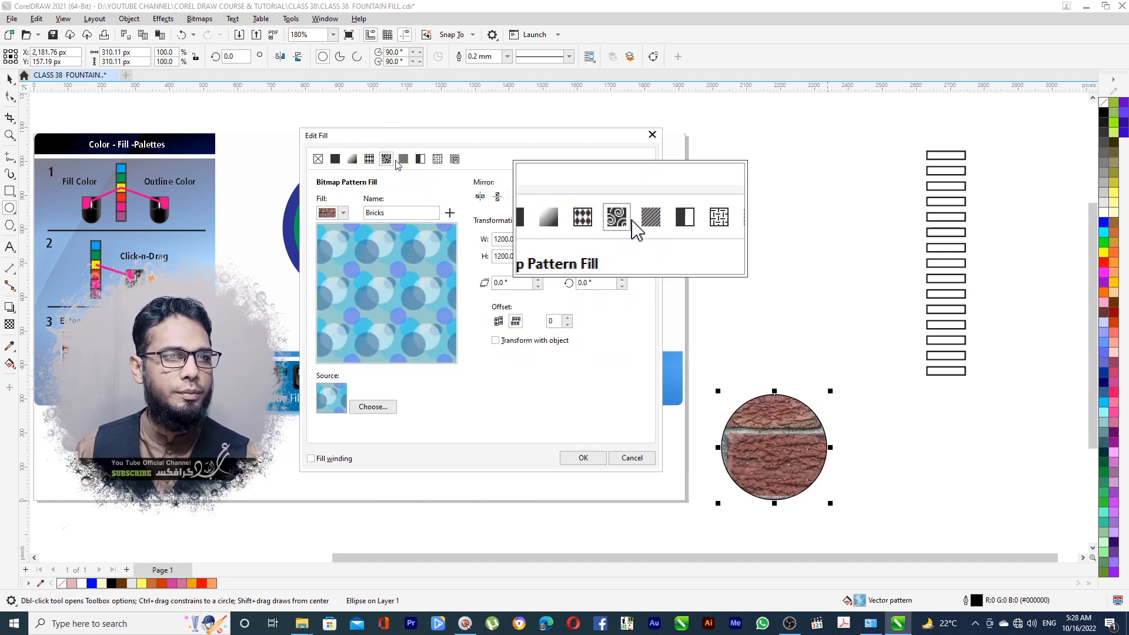
click(404, 160)
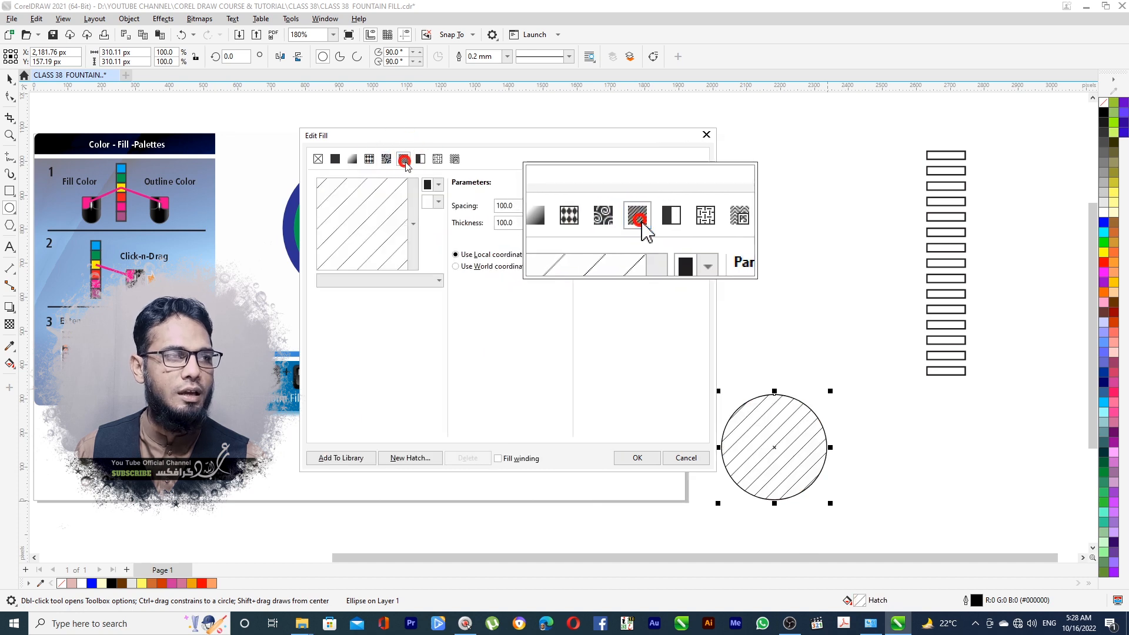
click(420, 159)
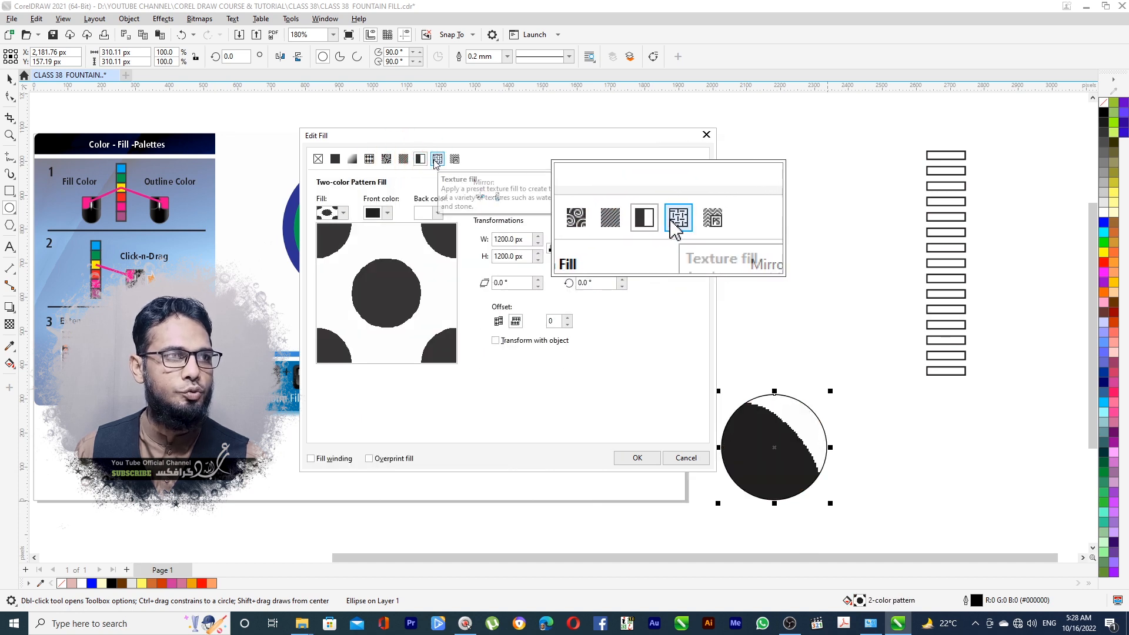
click(437, 159)
click(454, 159)
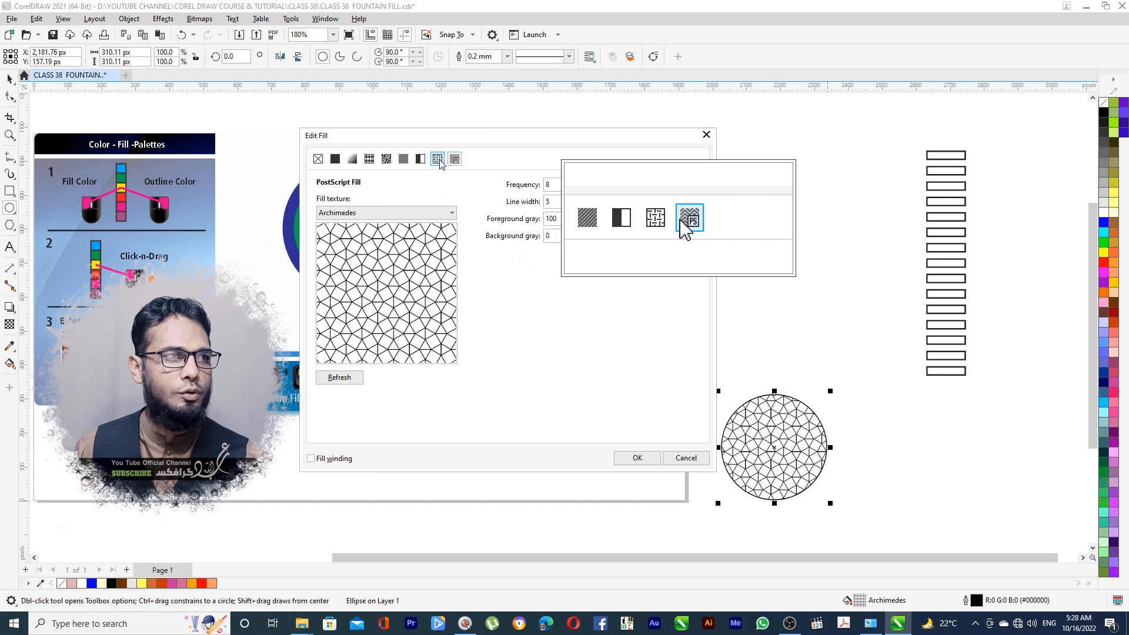
Switch the circle back to a uniform fill with the color viewers and try green shade #82CAA3.
click(339, 162)
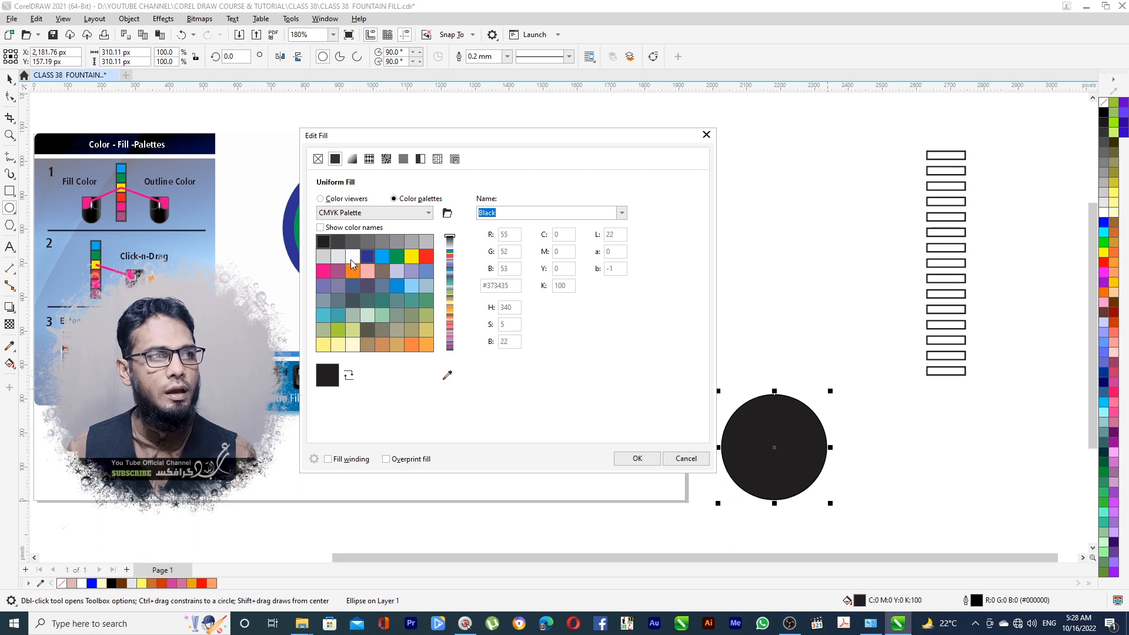
click(341, 201)
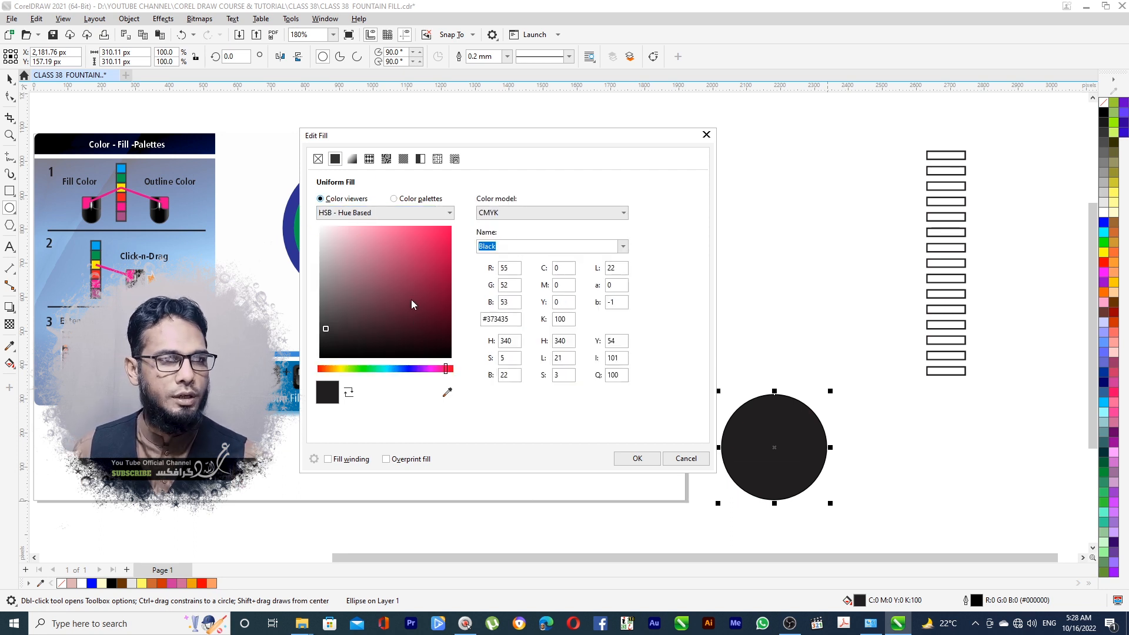
mouse_move(411, 299)
mouse_down()
mouse_move(429, 286)
mouse_move(365, 270)
mouse_move(364, 254)
mouse_up()
click(373, 369)
click(420, 256)
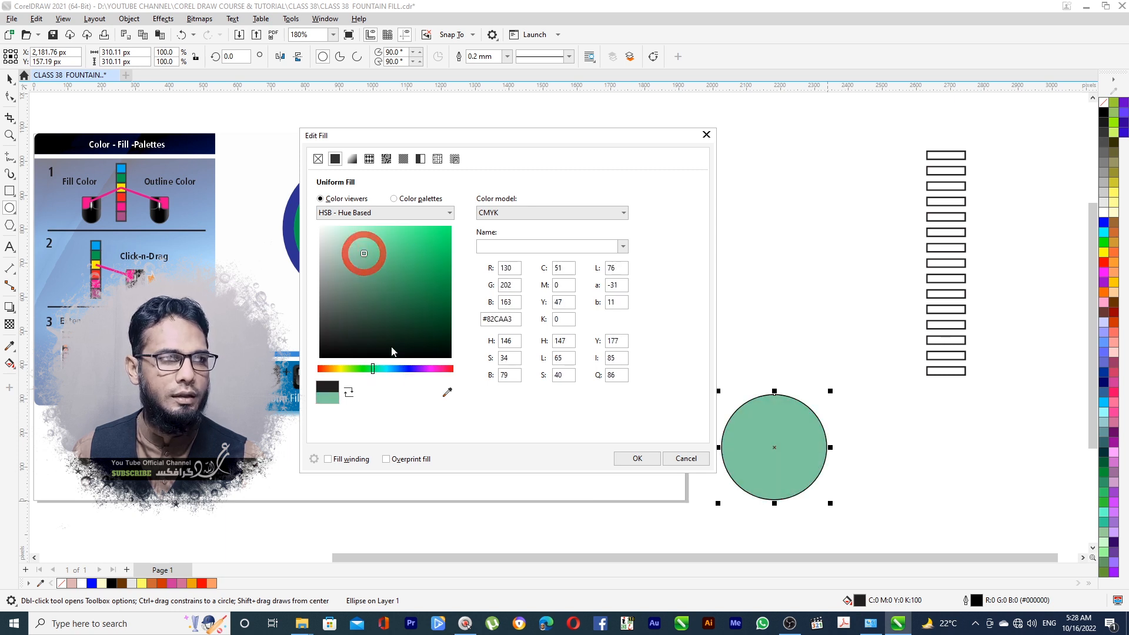
Shift the hue to magenta, choose shade #BF80B6 for the circle and apply the fill.
click(423, 323)
click(406, 369)
click(428, 369)
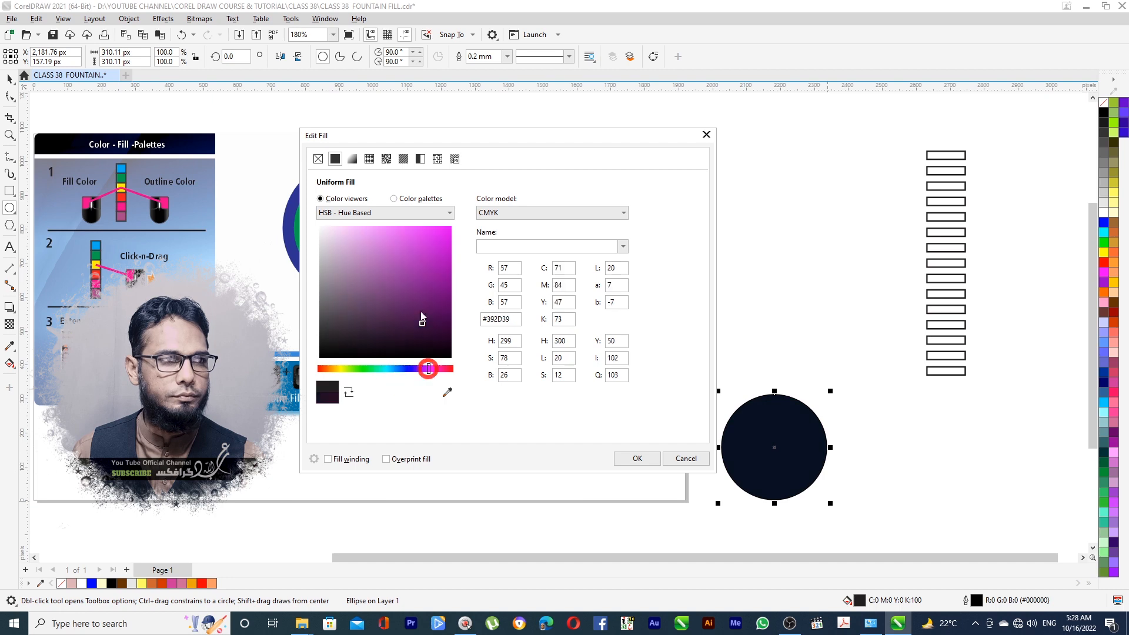
click(404, 256)
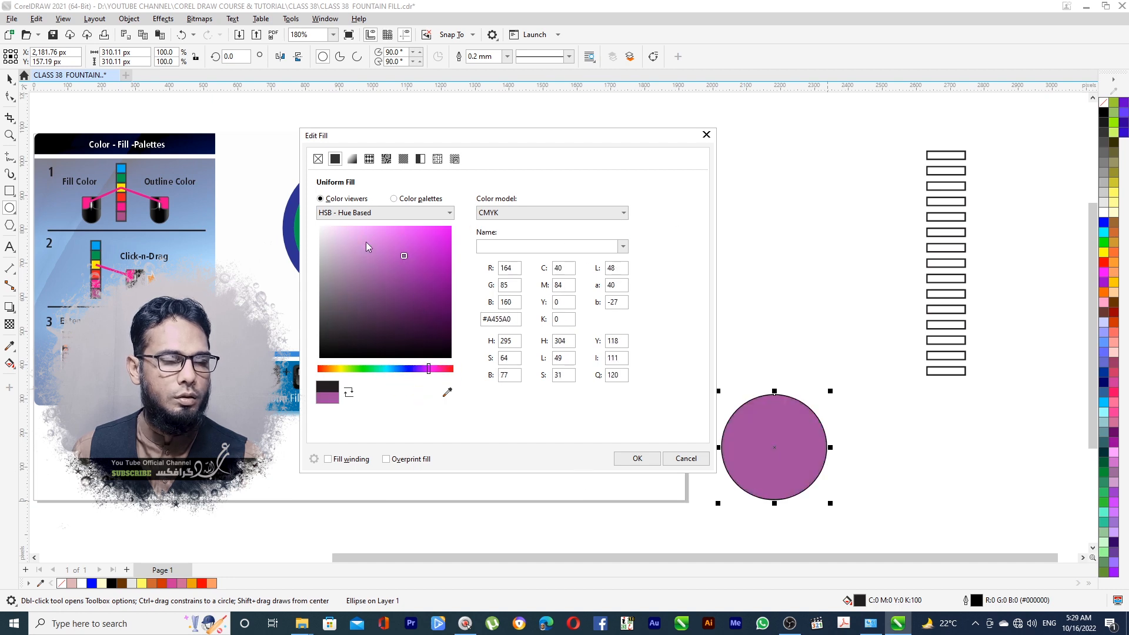
click(384, 236)
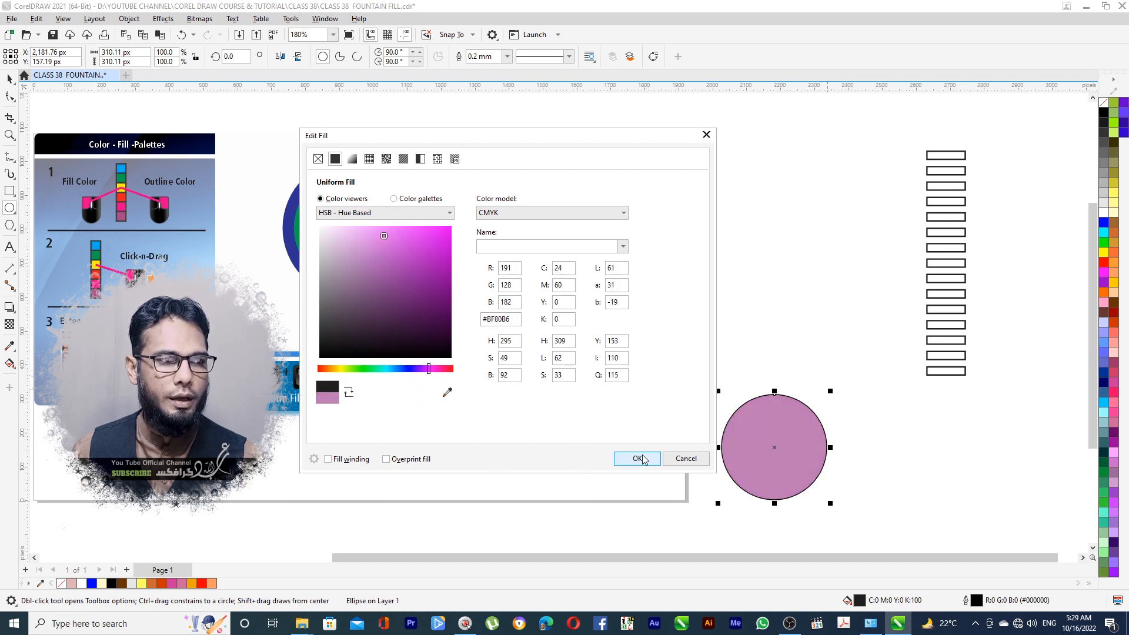
click(638, 459)
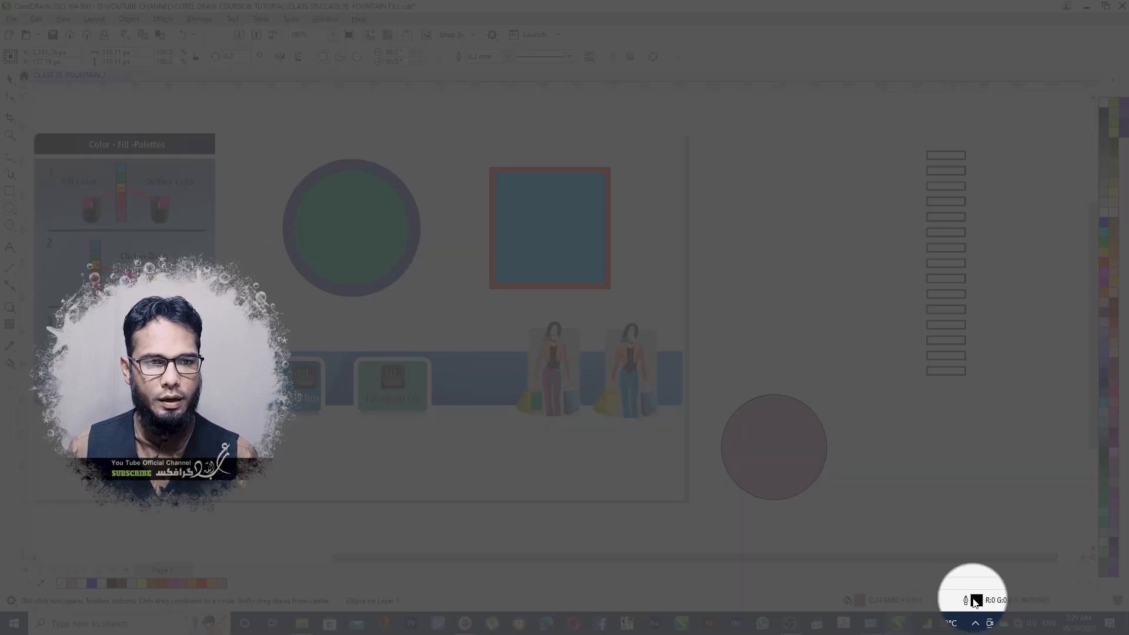
Open the Outline Pen settings for the circle, look them over and close them without changes.
mouse_move(978, 603)
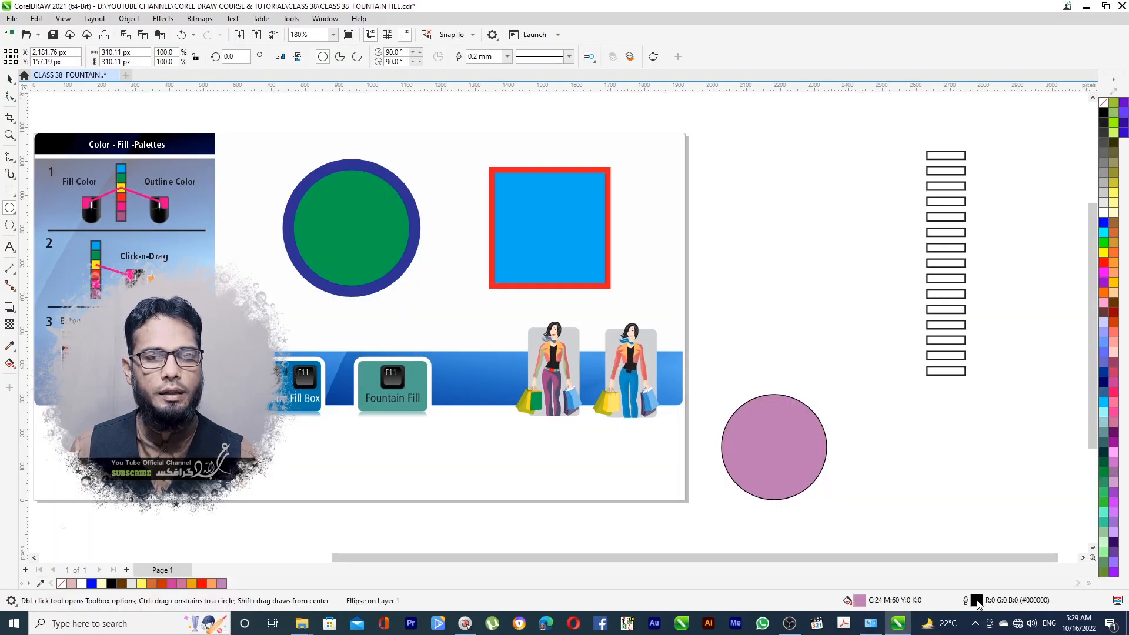
double_click(978, 603)
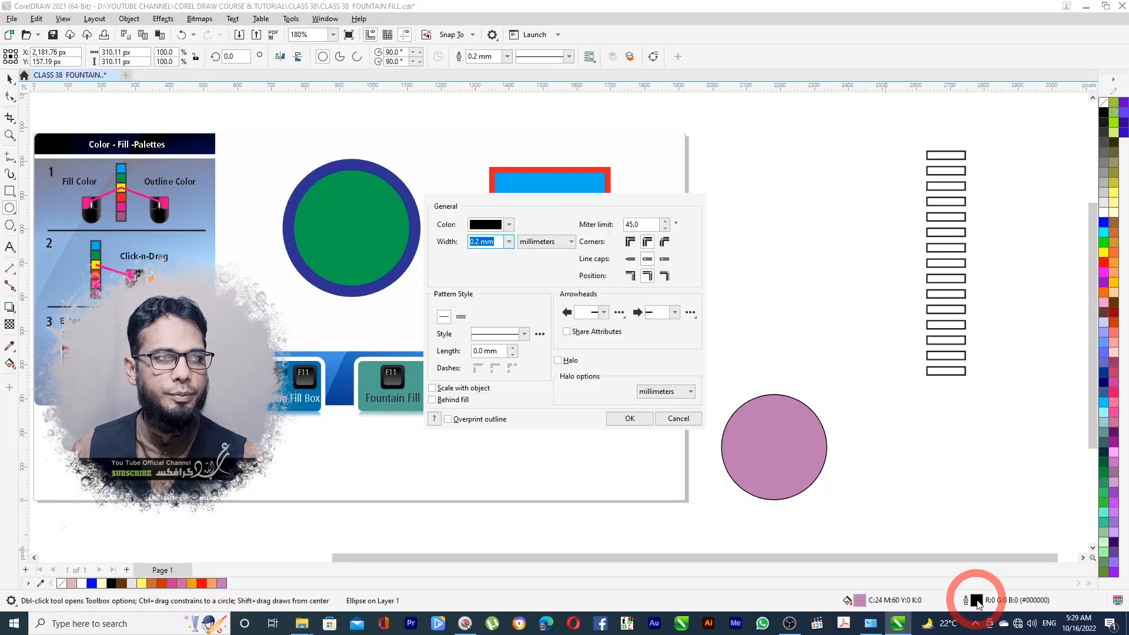
drag(510, 184, 481, 181)
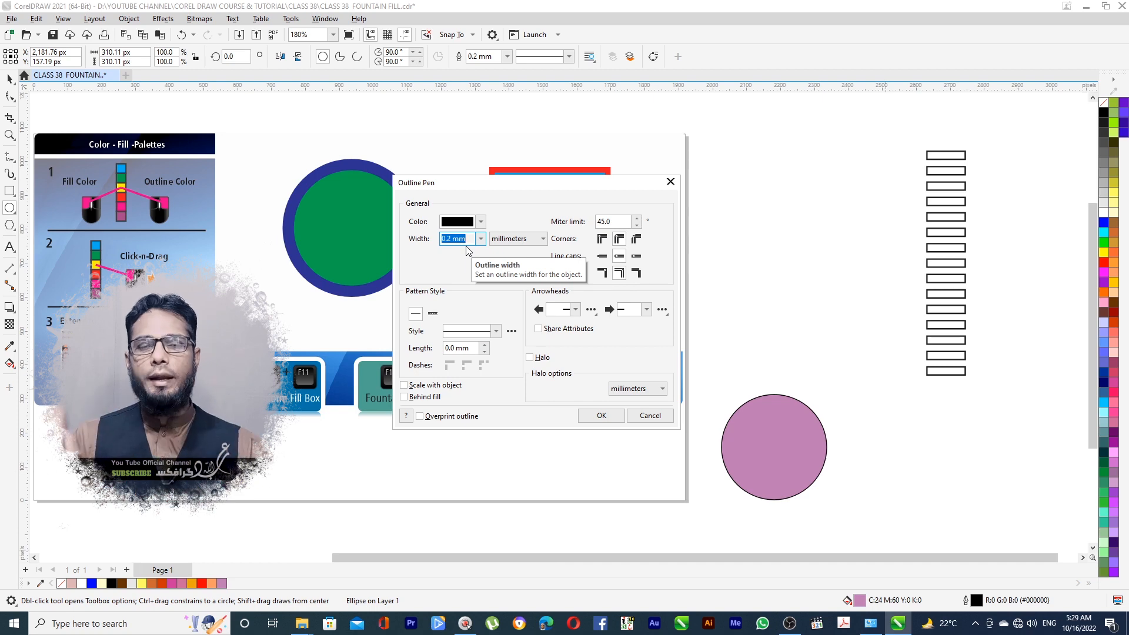
click(671, 182)
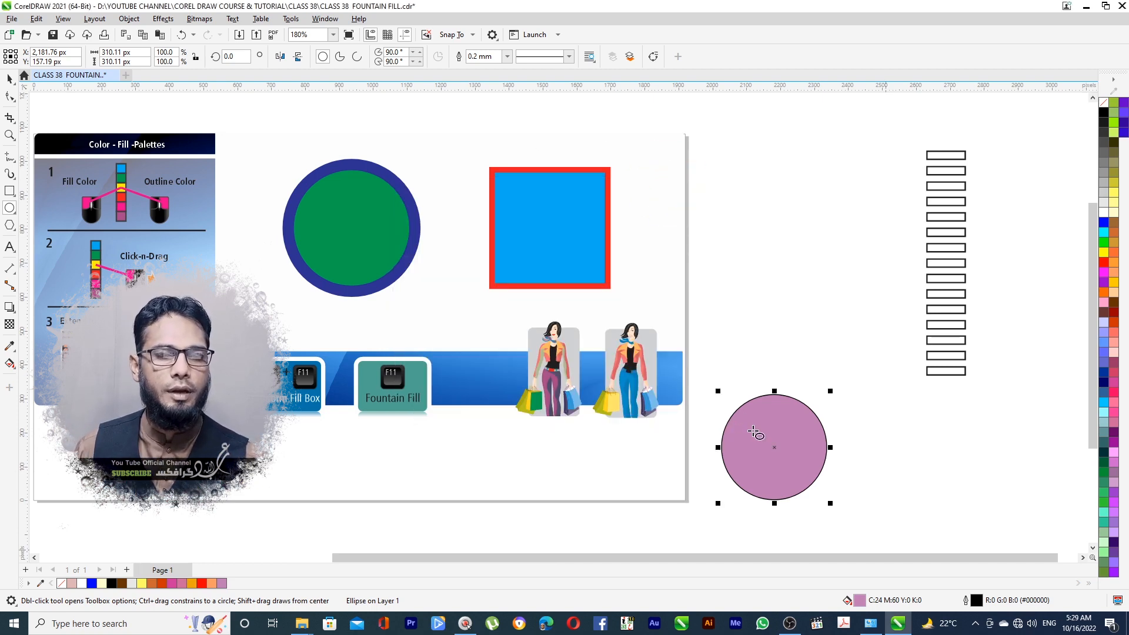
Reopen the Outline Pen settings, look through the line styles and set the pattern length to 9.0 mm.
double_click(976, 602)
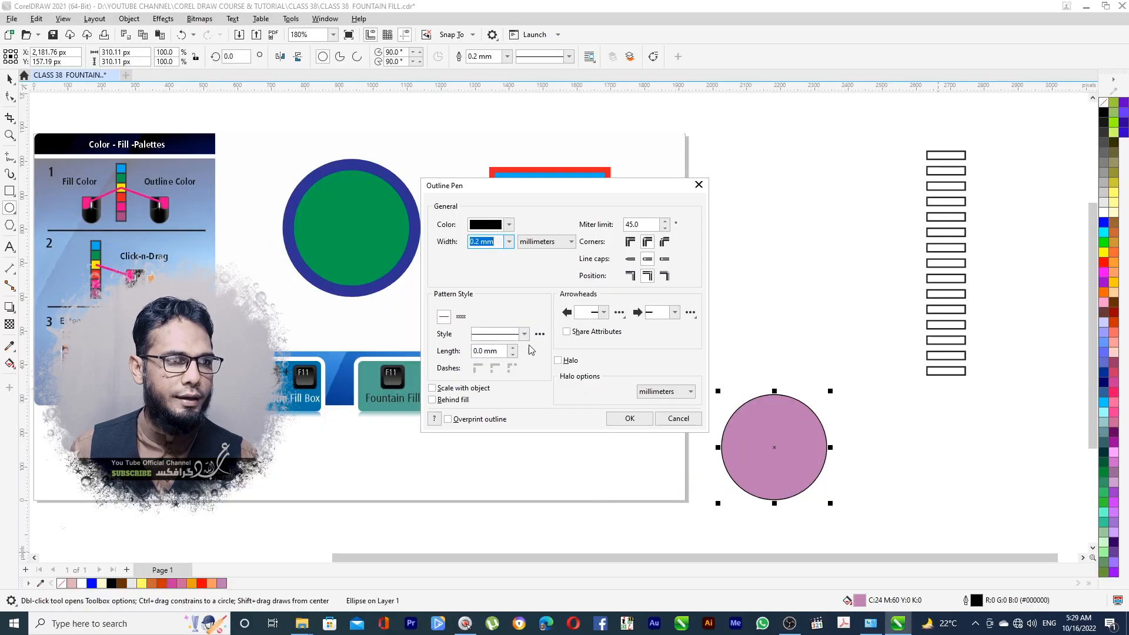
click(524, 334)
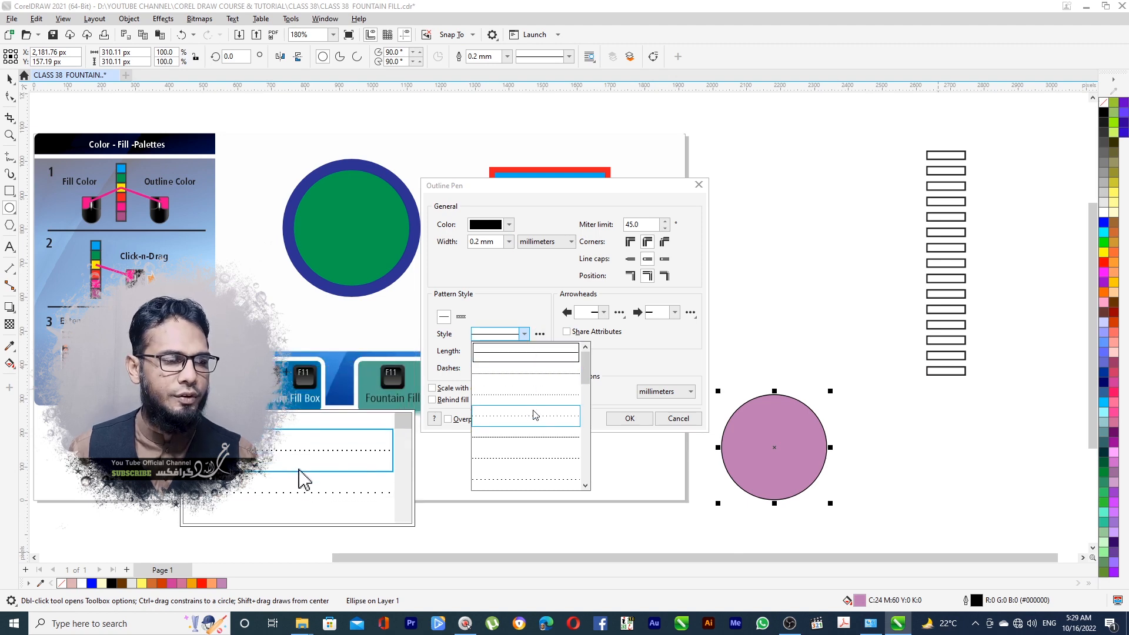
click(516, 310)
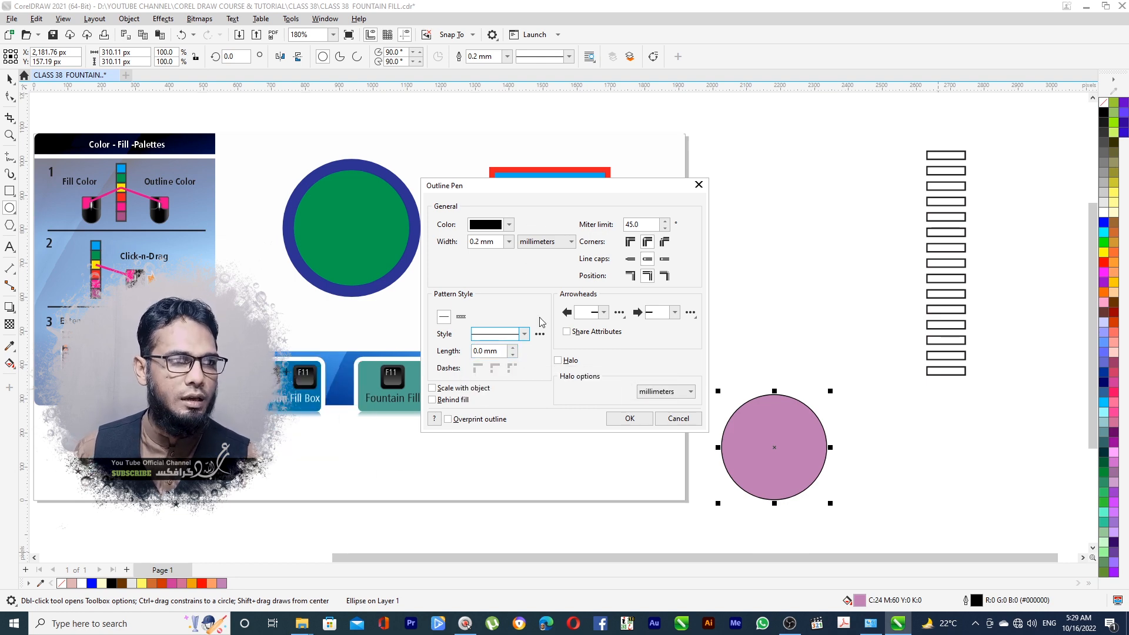
click(514, 349)
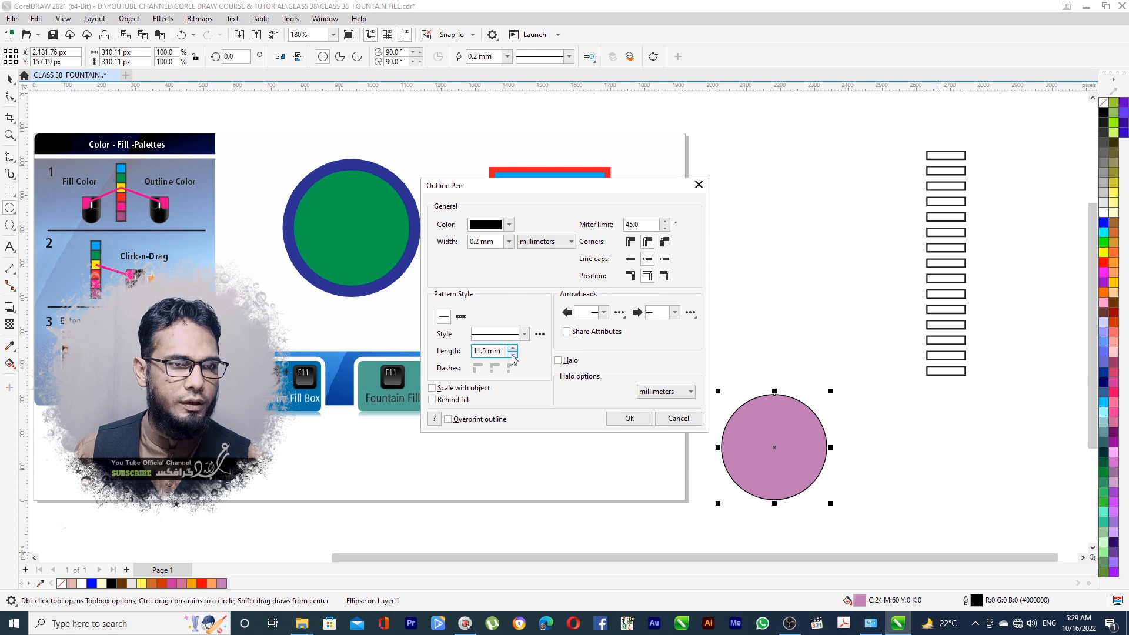
click(513, 354)
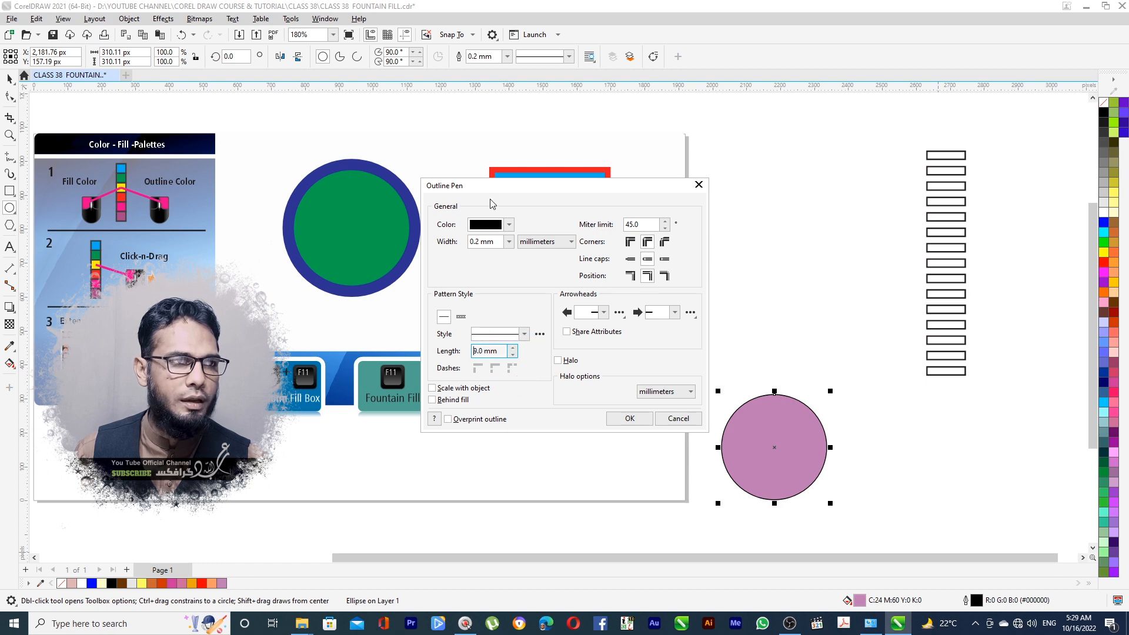
Try outline widths of 0.75, 2.5 and 4.0 mm, set the width to 1.5 mm and look through the units.
click(509, 241)
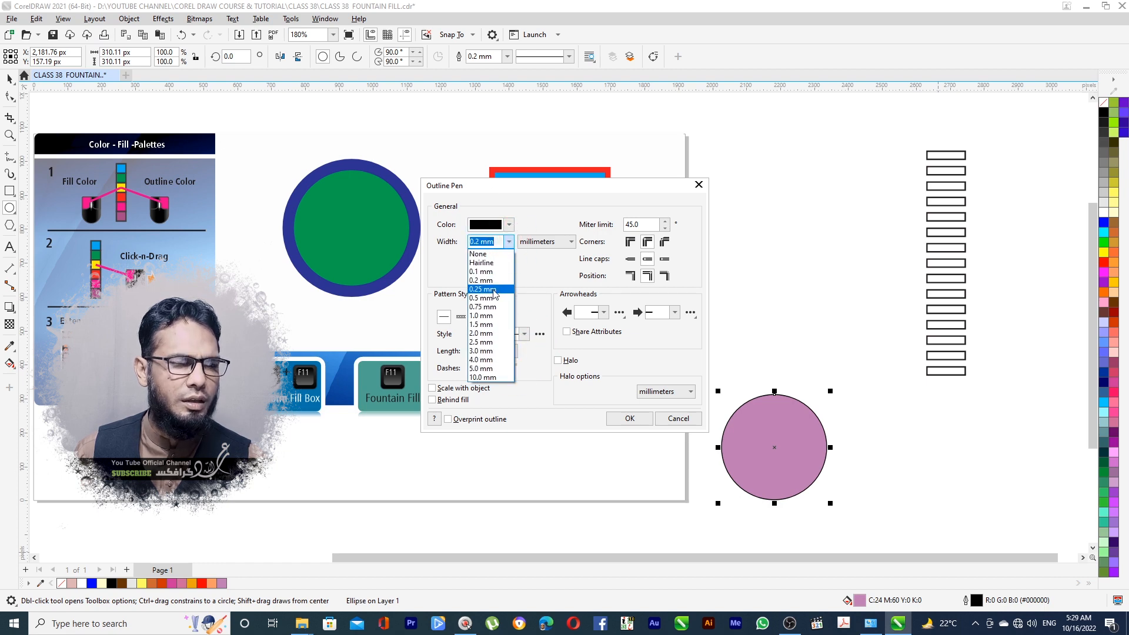
click(482, 307)
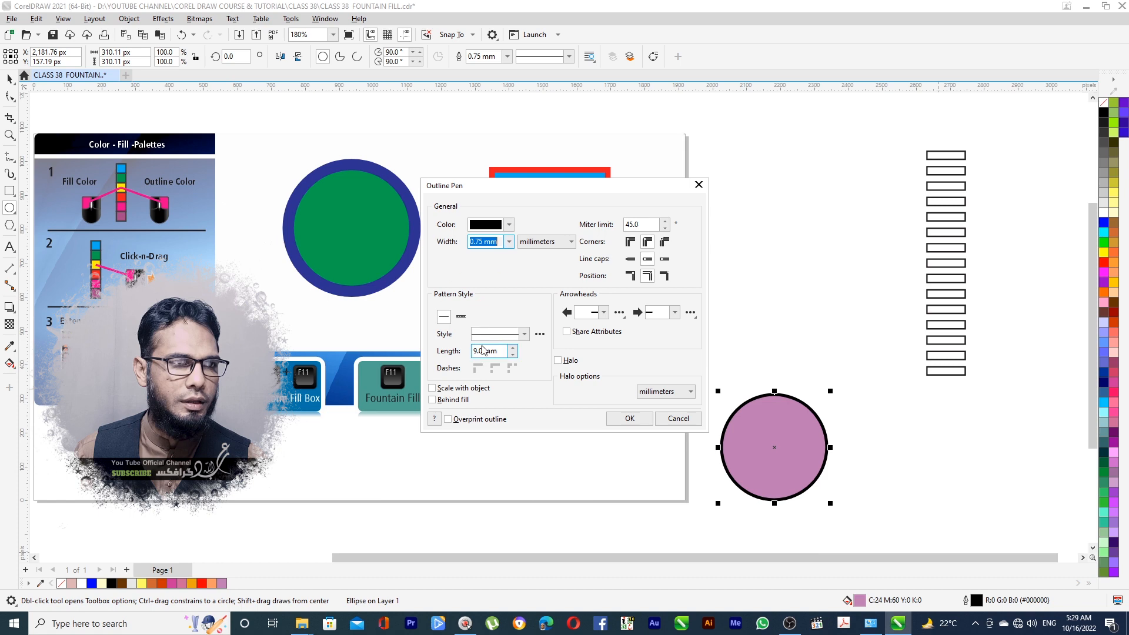
click(509, 242)
click(509, 282)
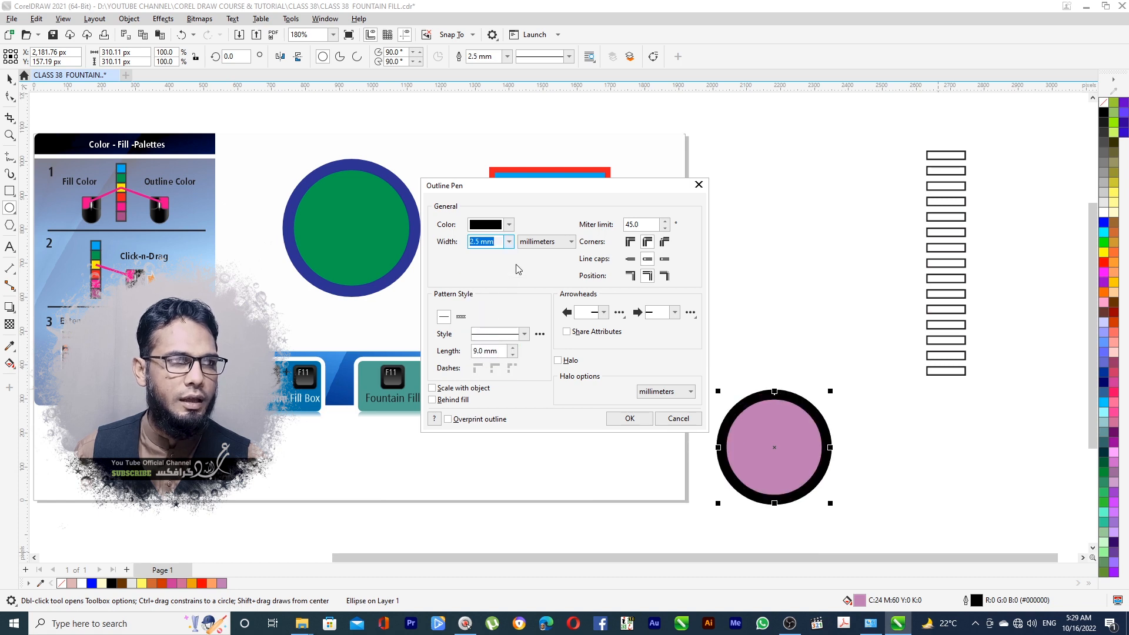
click(509, 241)
click(493, 355)
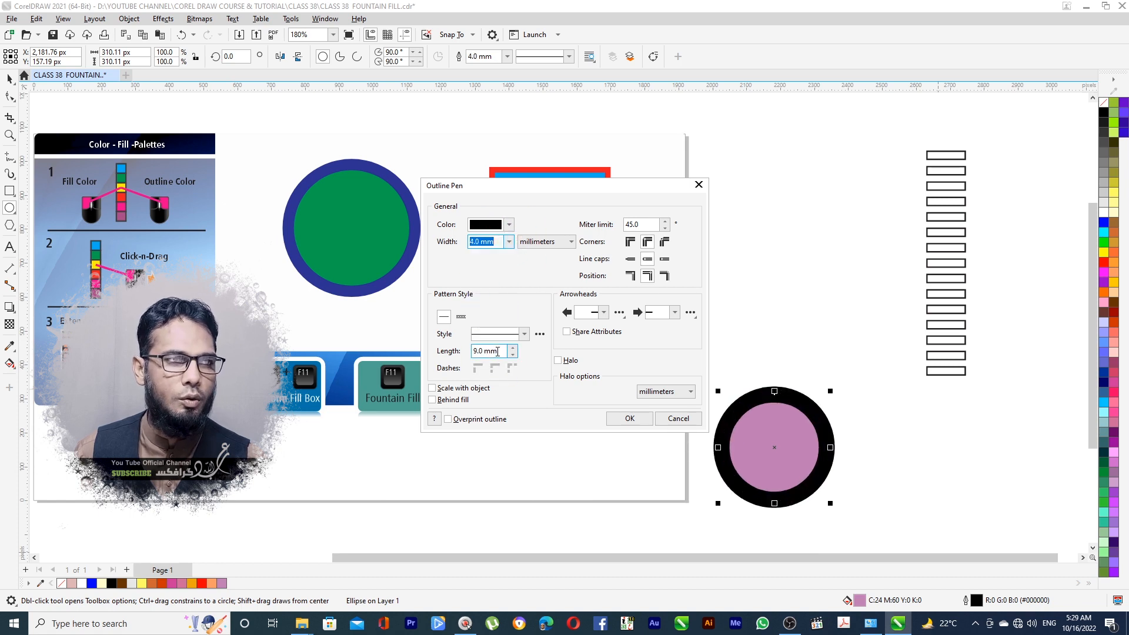
click(509, 241)
click(489, 310)
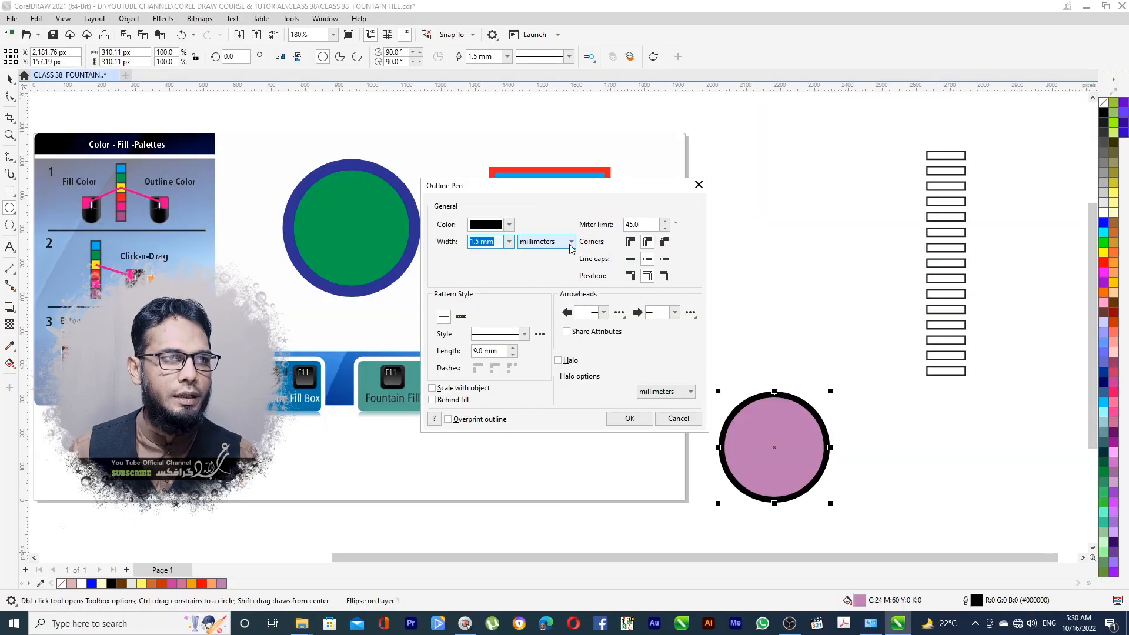
click(570, 244)
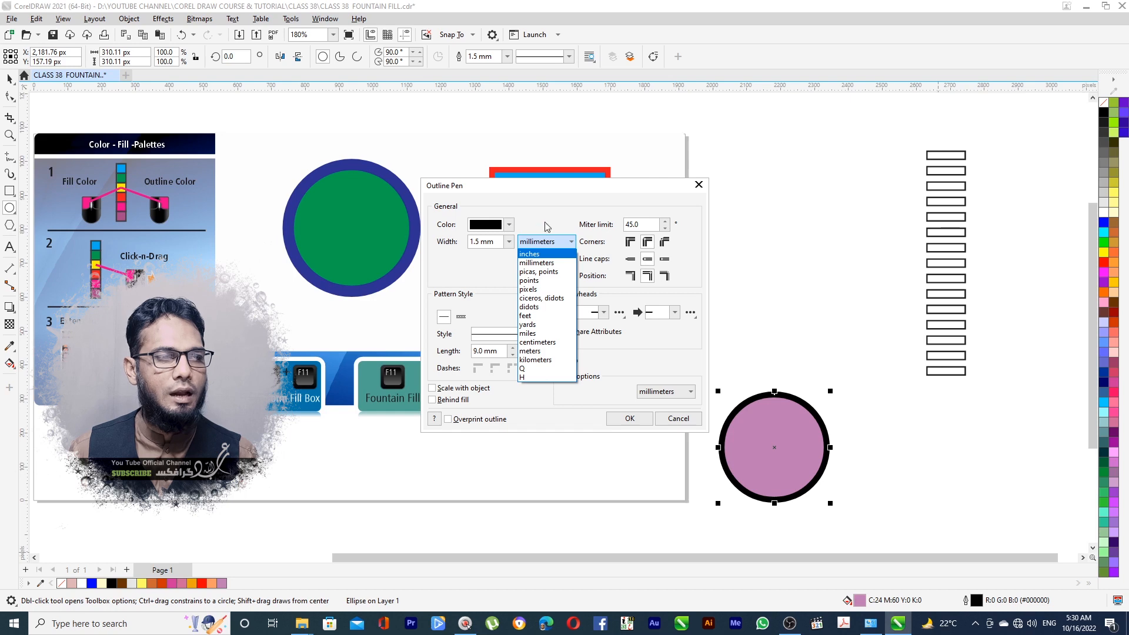
click(549, 224)
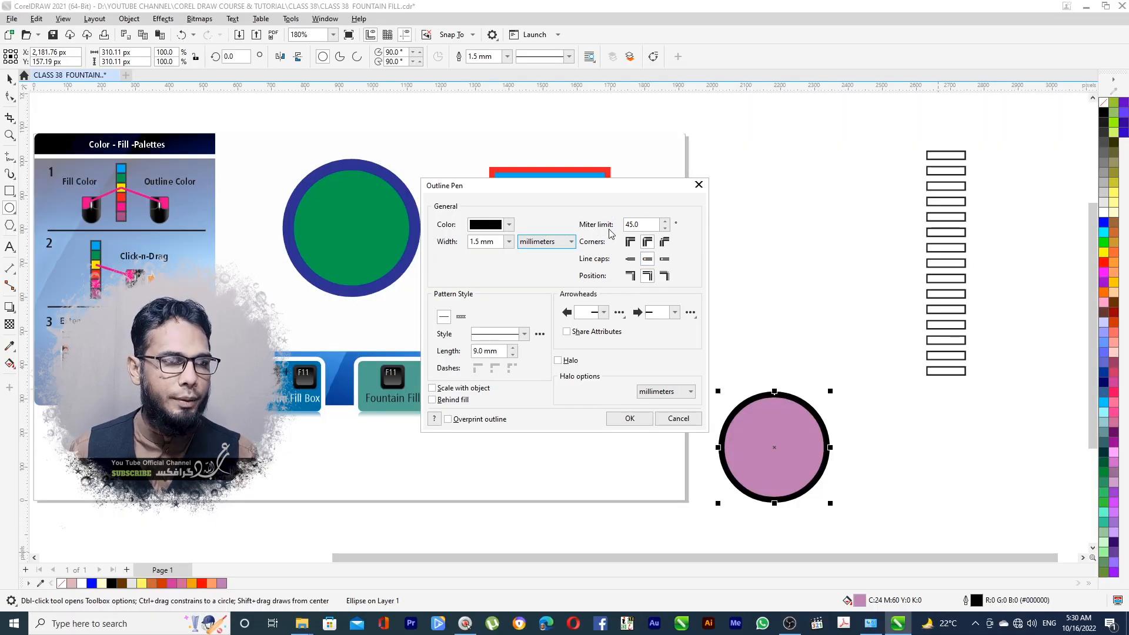
Try an open arrowhead at the start of the outline, then choose matching solid arrowheads for its start and end.
click(603, 318)
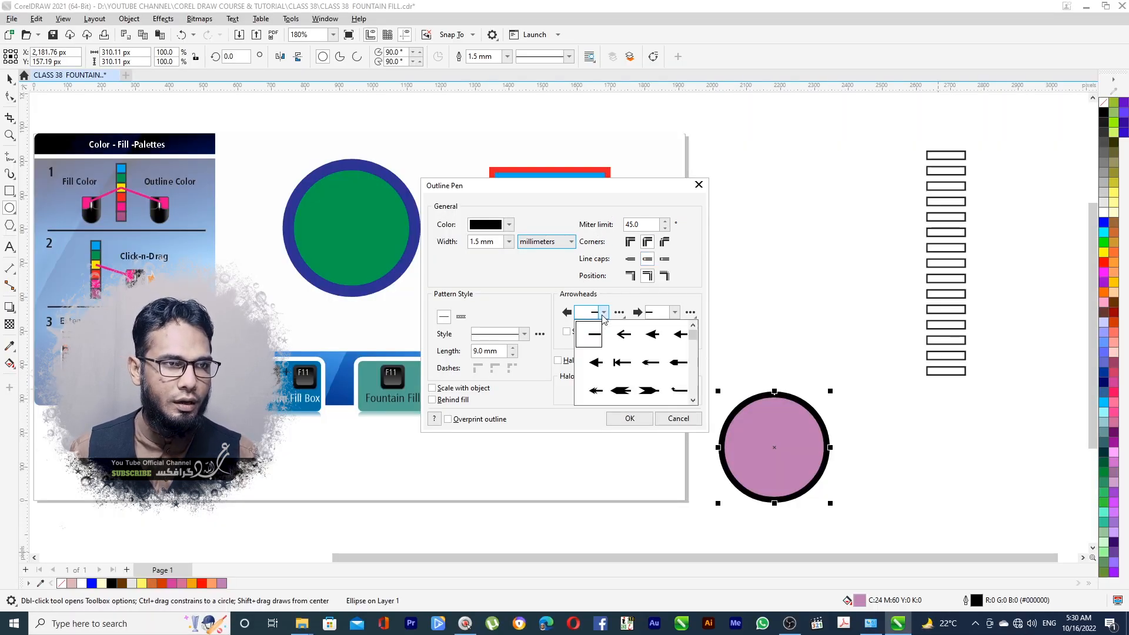
click(627, 342)
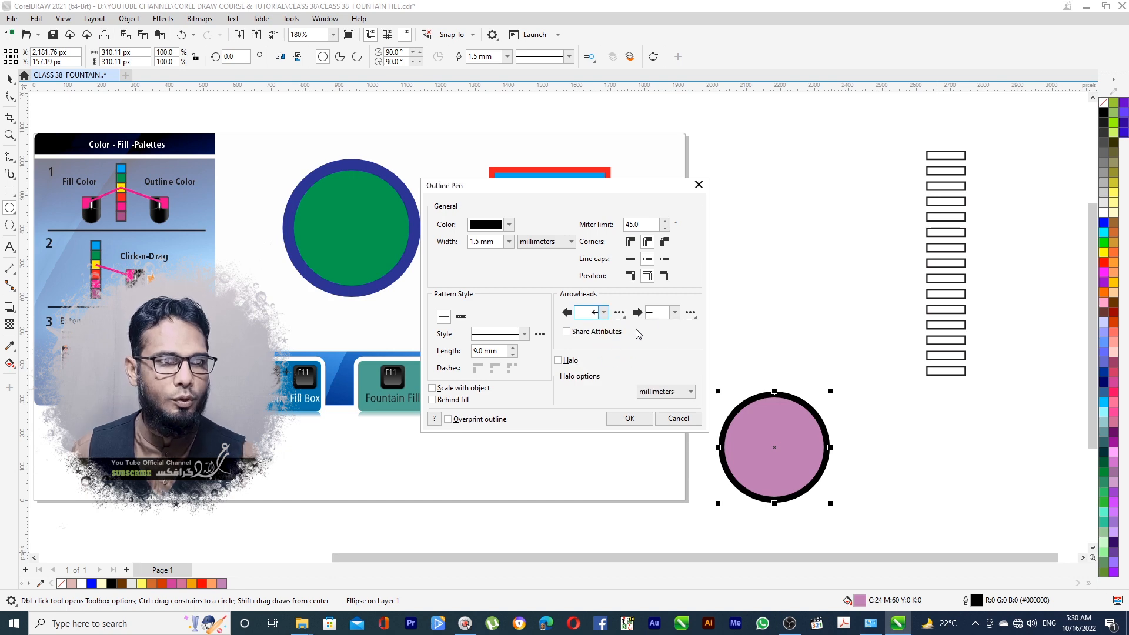
click(604, 312)
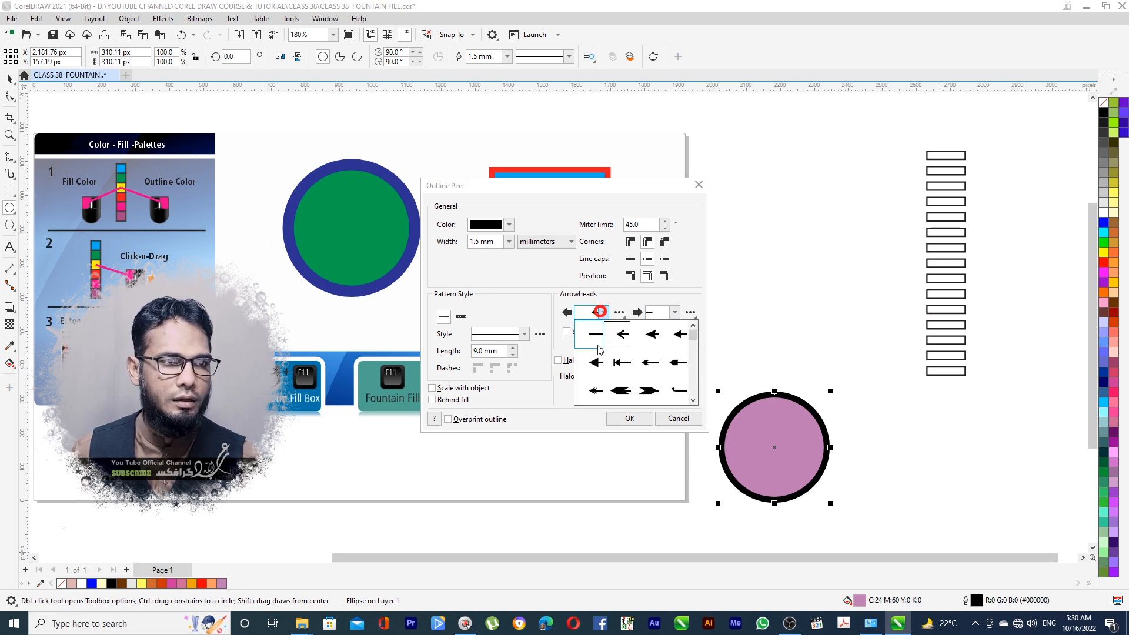
click(619, 385)
click(675, 312)
click(686, 387)
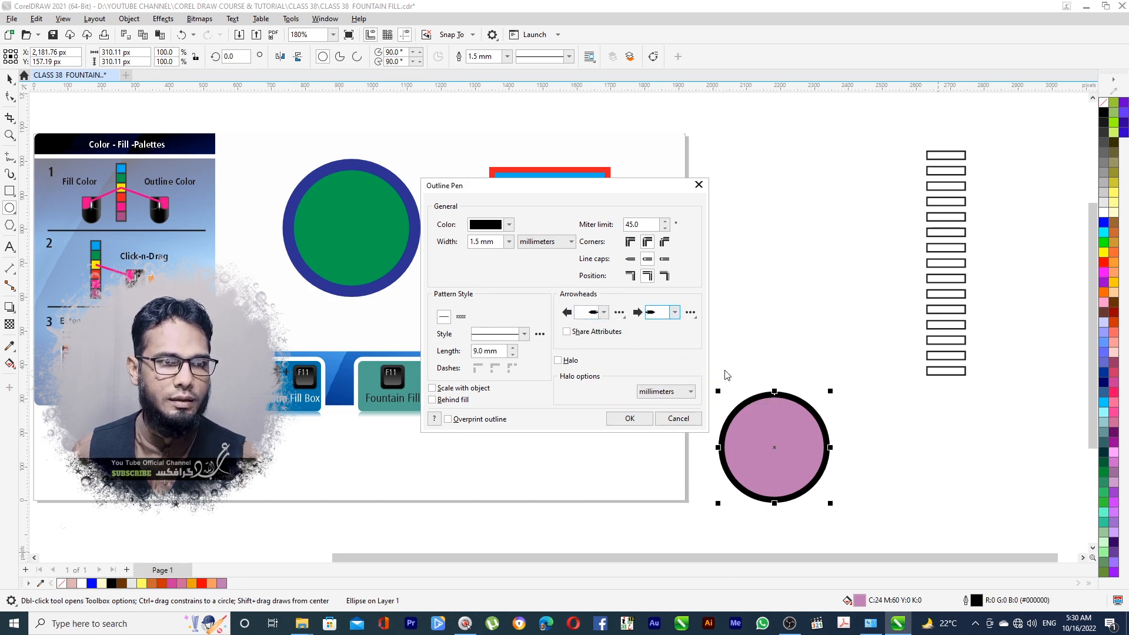
Try a widely spaced dotted line style on the circle's outline, then choose a denser dotted style.
click(517, 334)
click(492, 418)
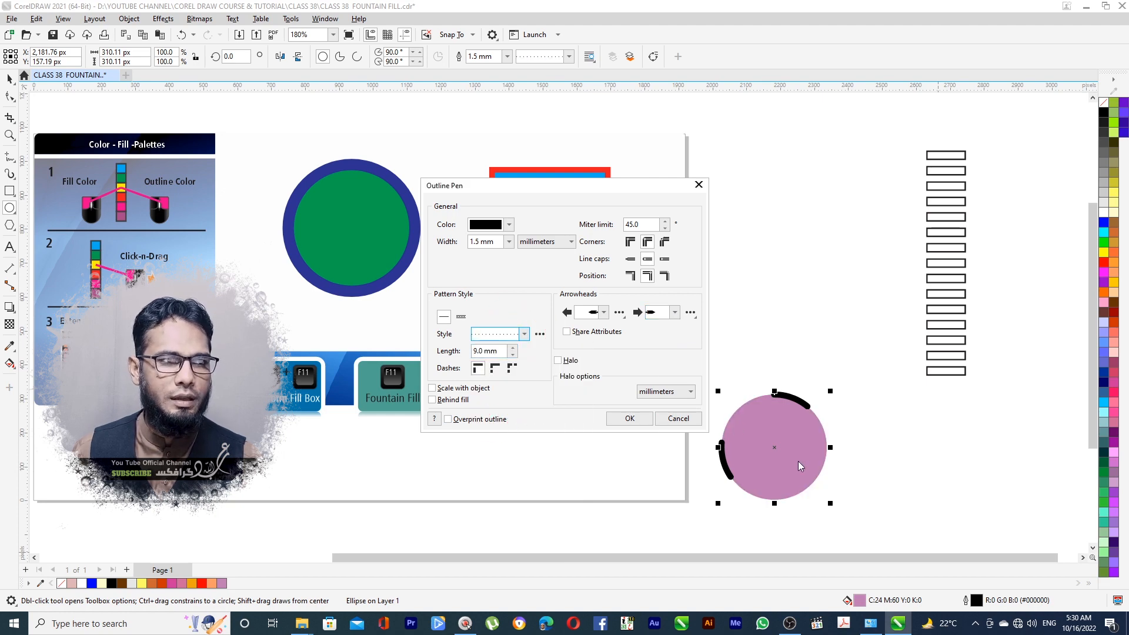
click(521, 334)
click(498, 458)
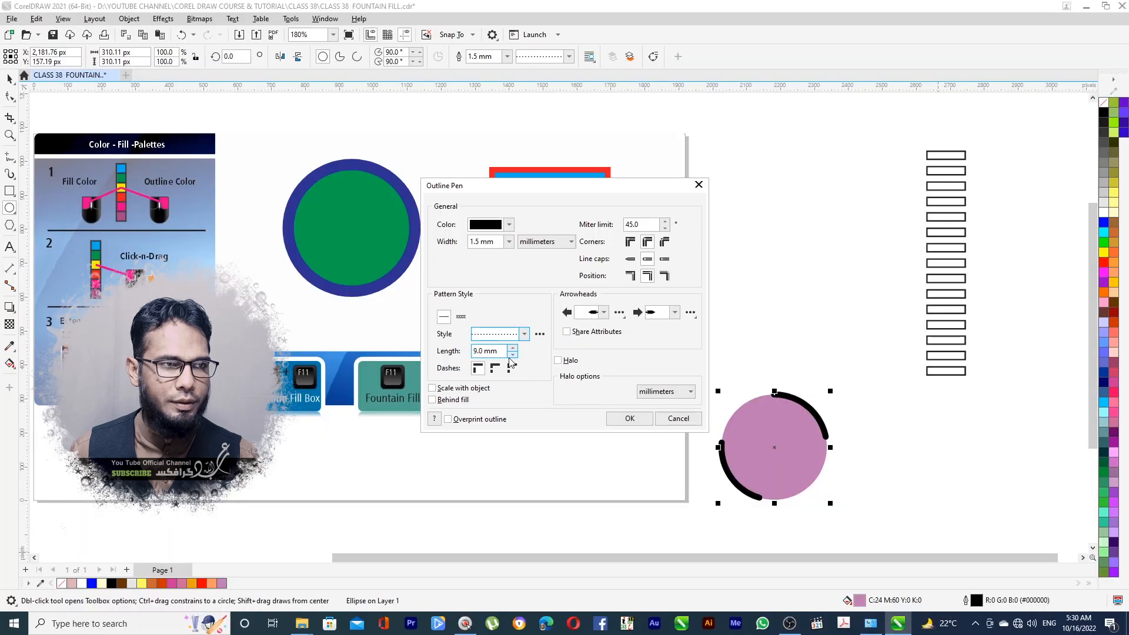
Reduce the dotted outline's pattern length to 0.0 mm, then increase it to 5.0 mm.
click(512, 355)
click(512, 355)
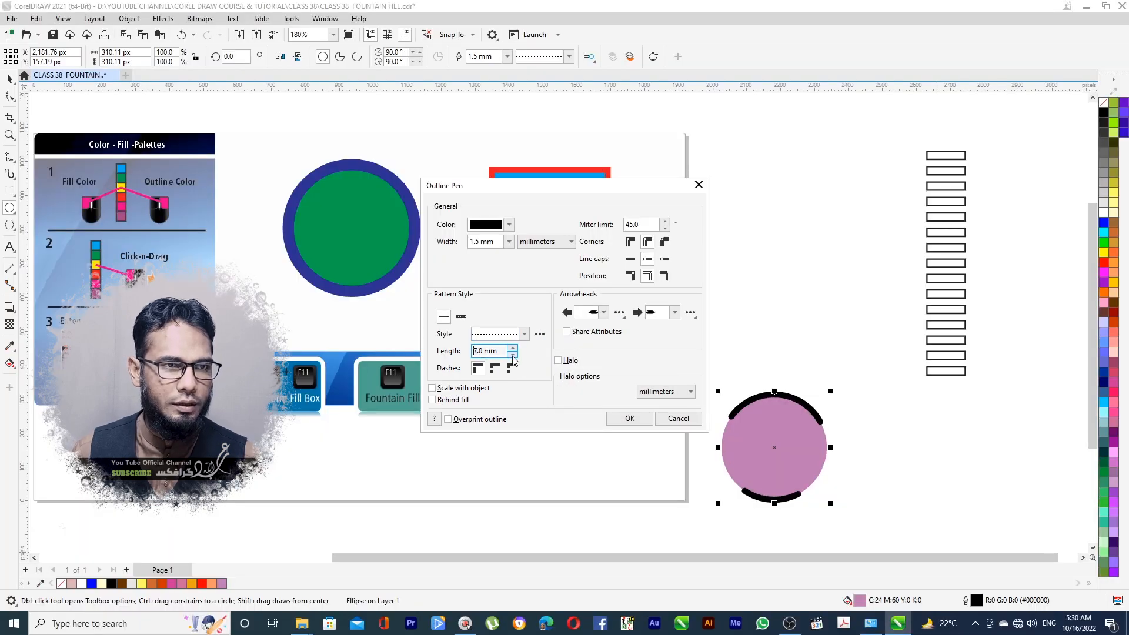
click(513, 355)
click(513, 355)
click(512, 355)
click(513, 356)
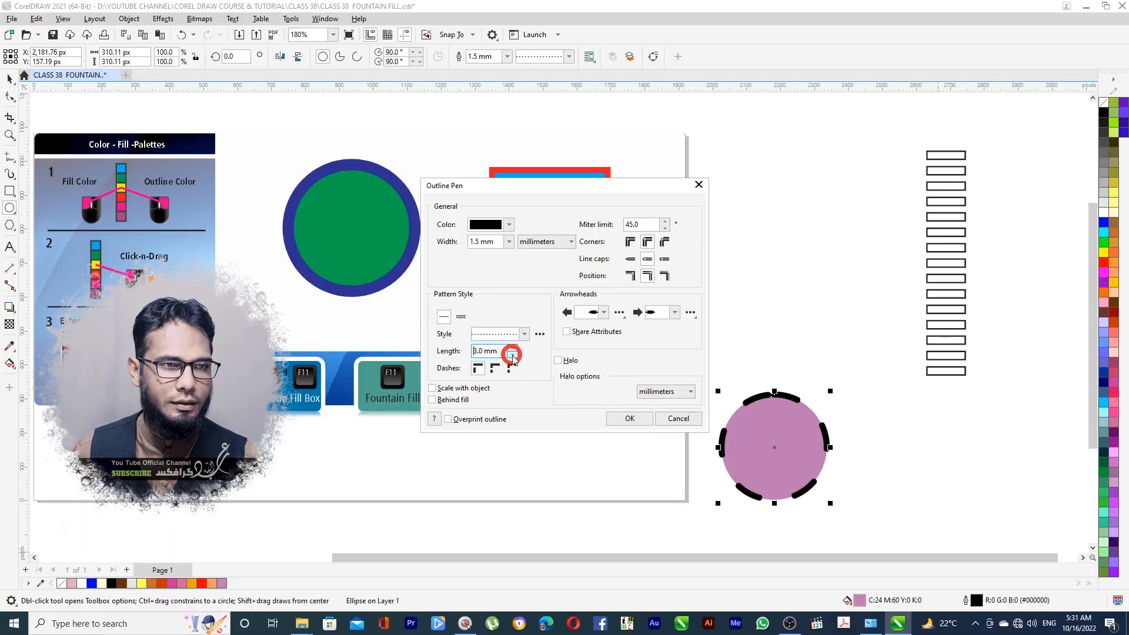
click(512, 355)
click(513, 355)
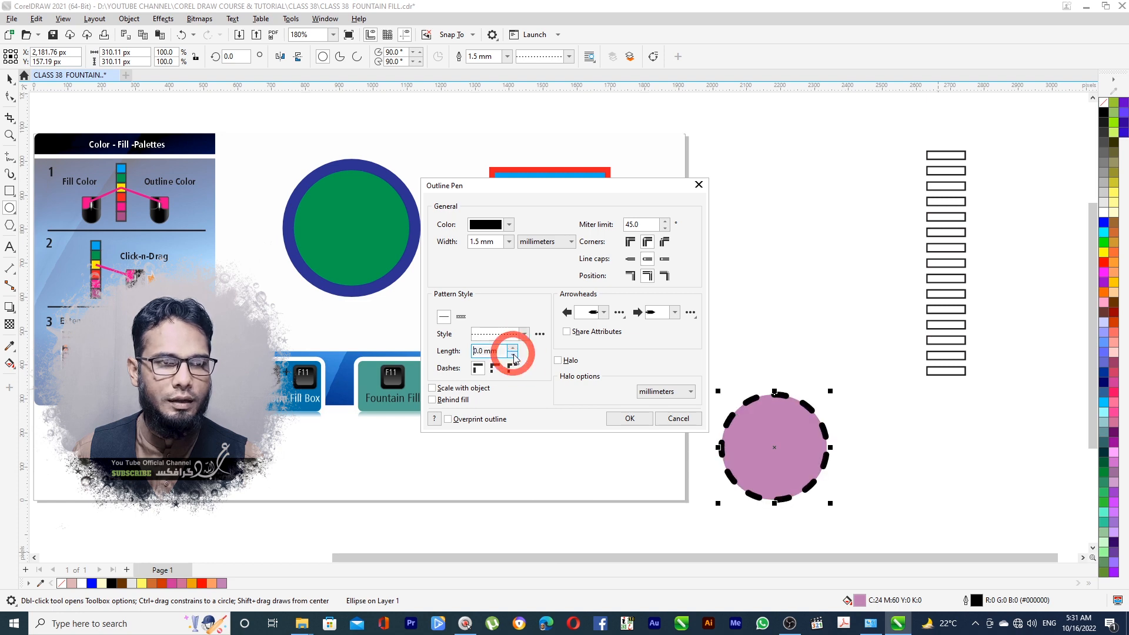
click(513, 348)
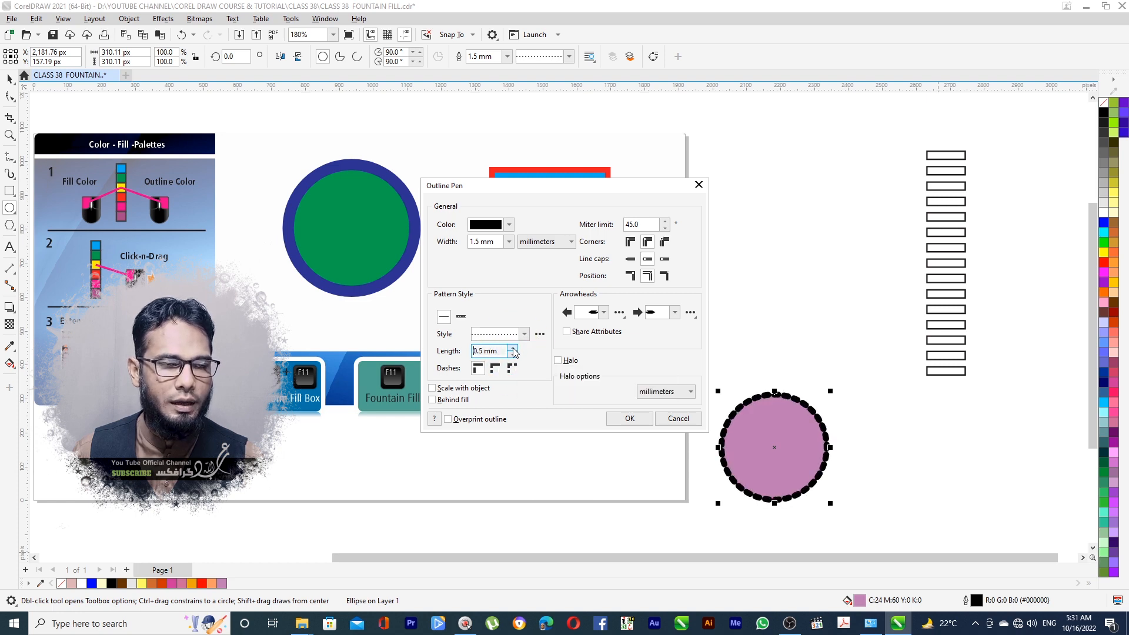
click(513, 348)
click(513, 348)
click(513, 348)
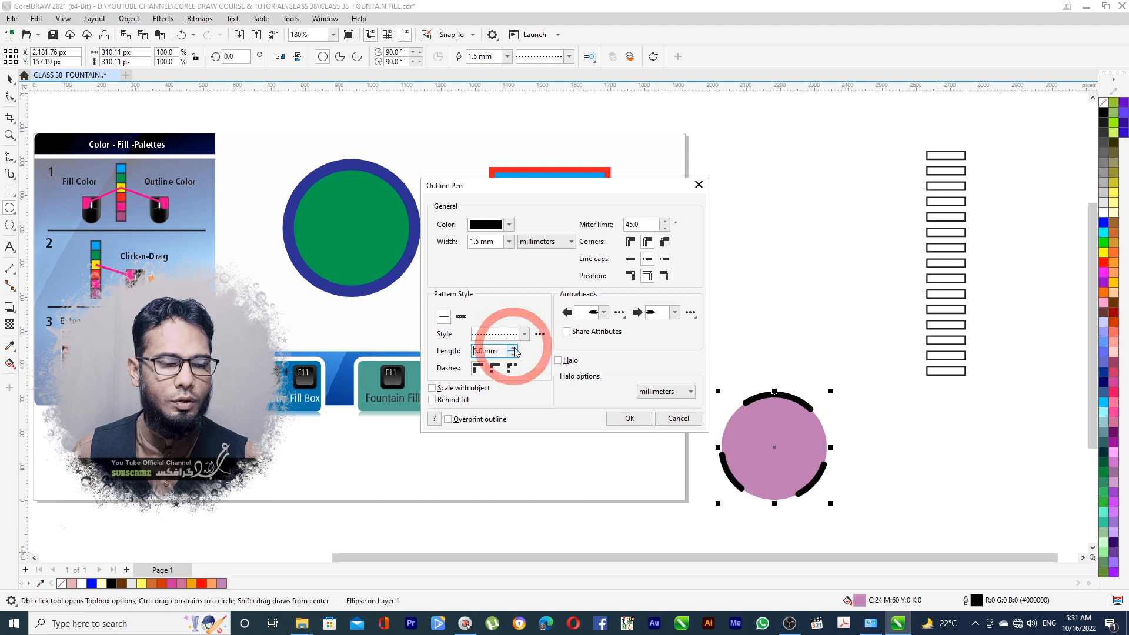